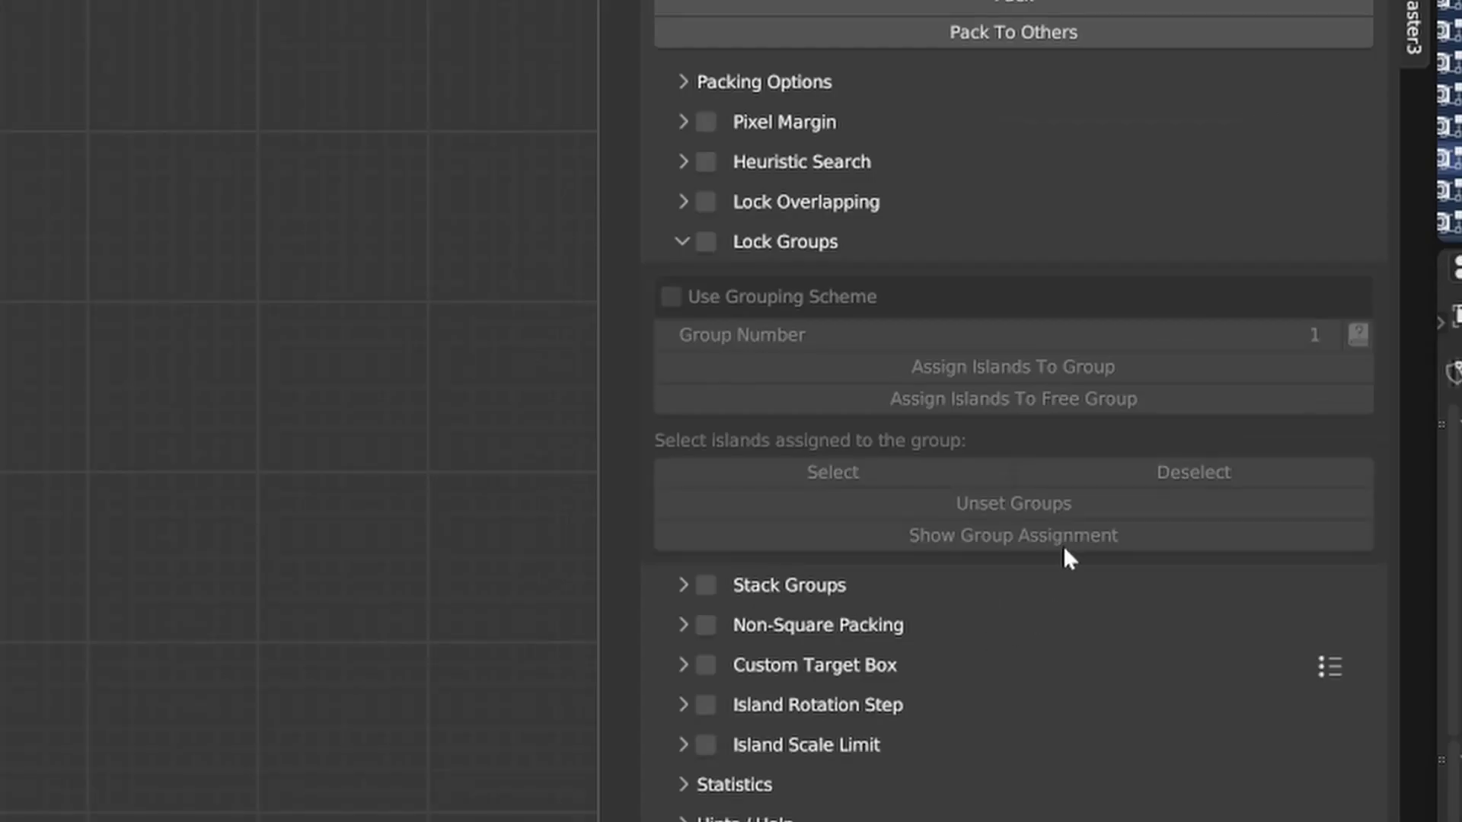
Step: Enable Lock Groups in UVPackmaster, keeping the group number at 1
{"action": "left_click", "coordinate": [707, 243]}
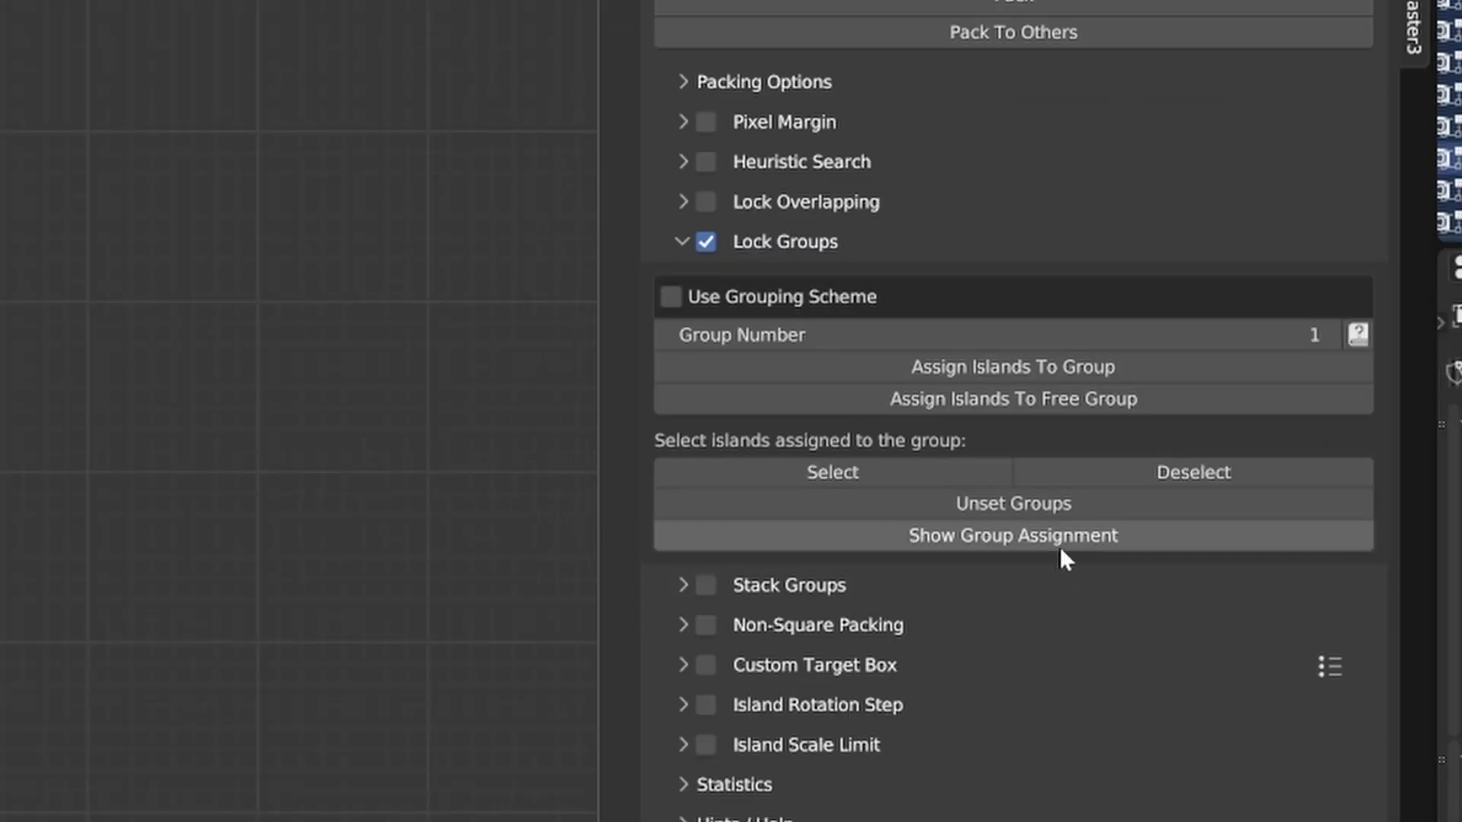
Step: Overlay lock group labels on the islands, showing every island as unassigned (N)
{"action": "left_click", "coordinate": [1060, 547]}
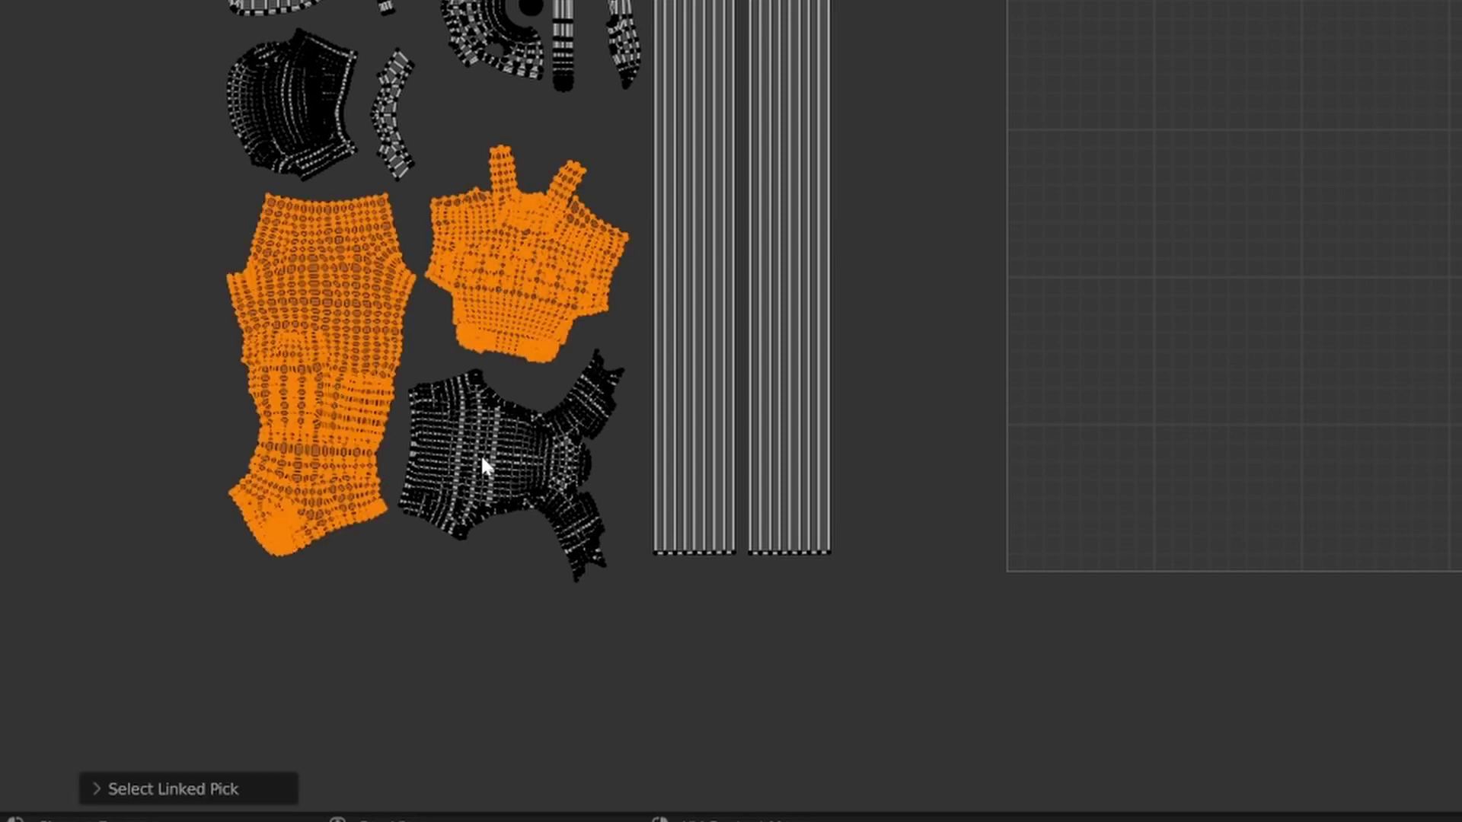
{"action": "key", "text": "l"}
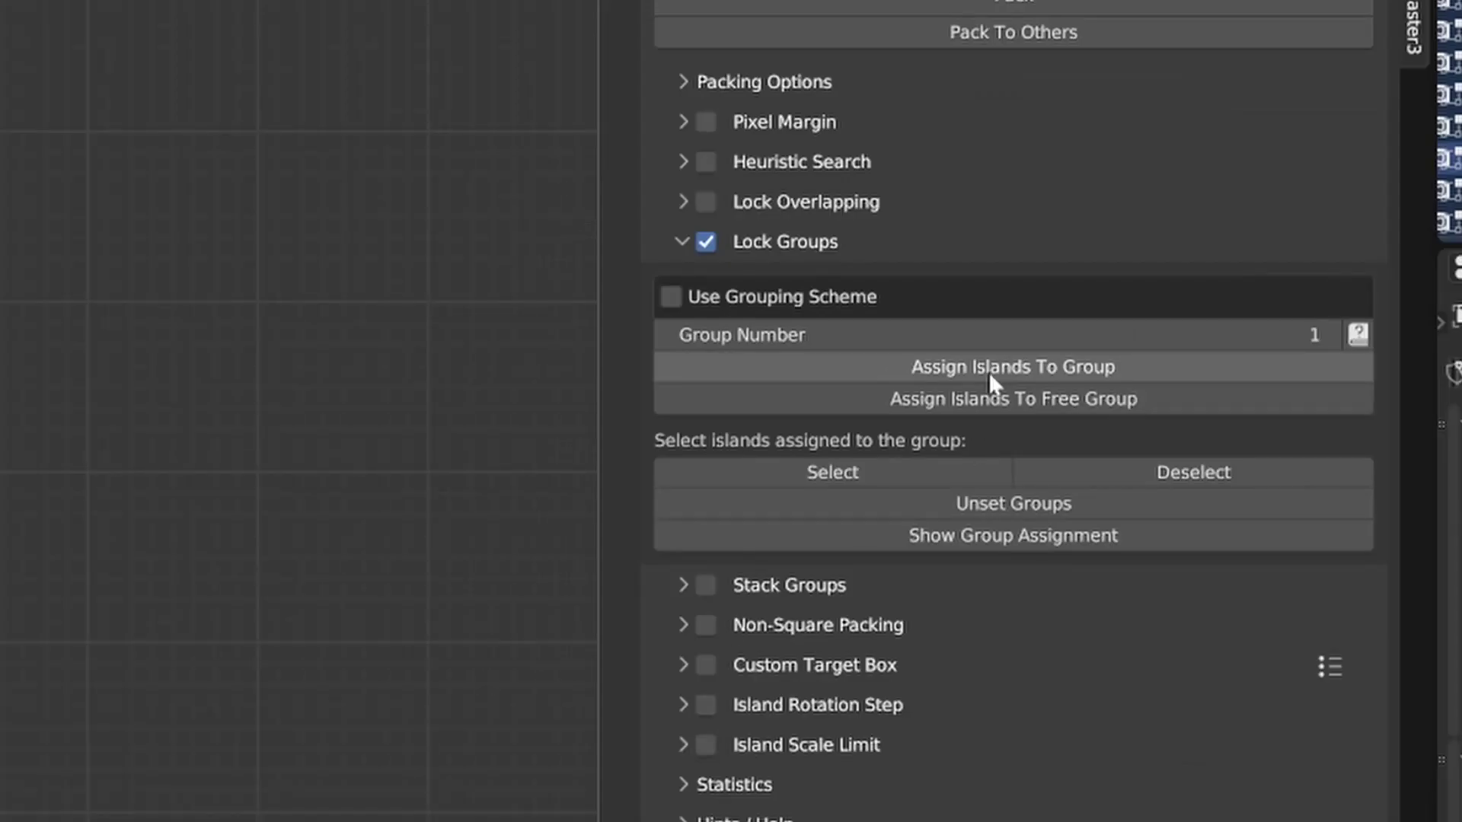
Step: Select the three large body islands and assign them to lock group 1
{"action": "left_click", "coordinate": [989, 369]}
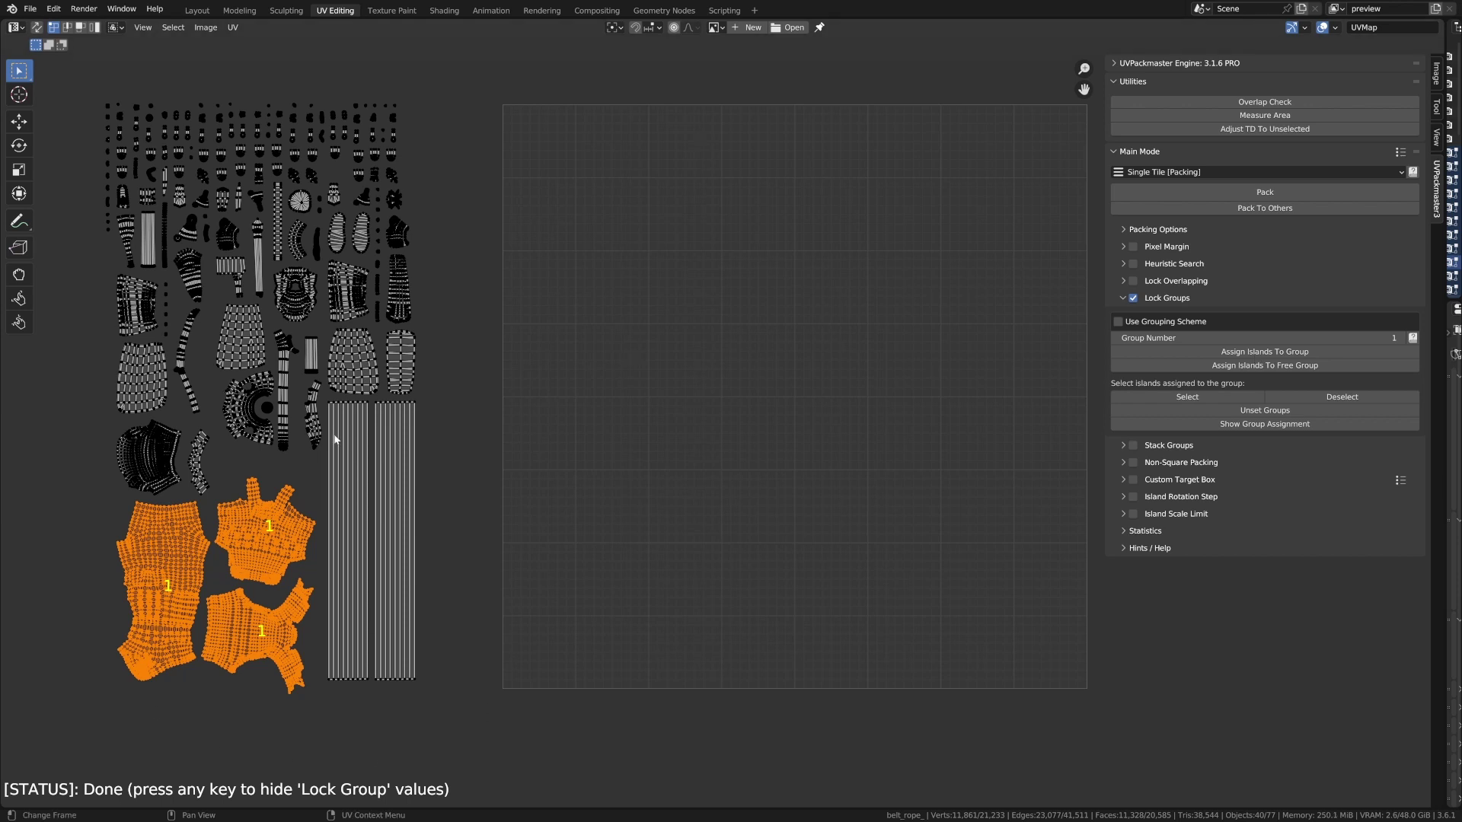
Step: Assign the half-ring and strip islands to lock group 2, then label all islands' groups
{"action": "left_click", "coordinate": [309, 485]}
{"action": "left_click", "coordinate": [300, 473]}
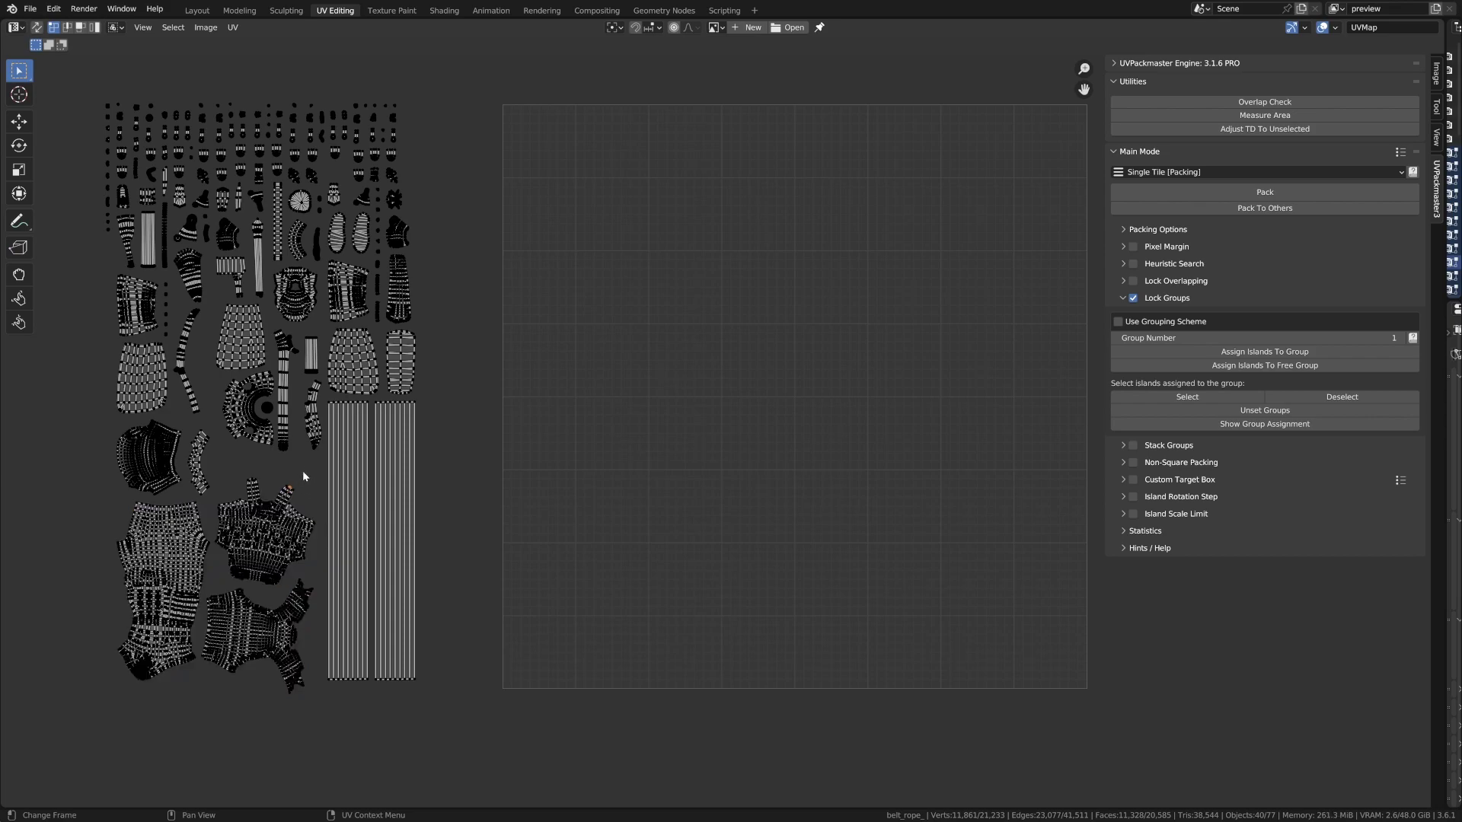
{"action": "left_click", "coordinate": [269, 390]}
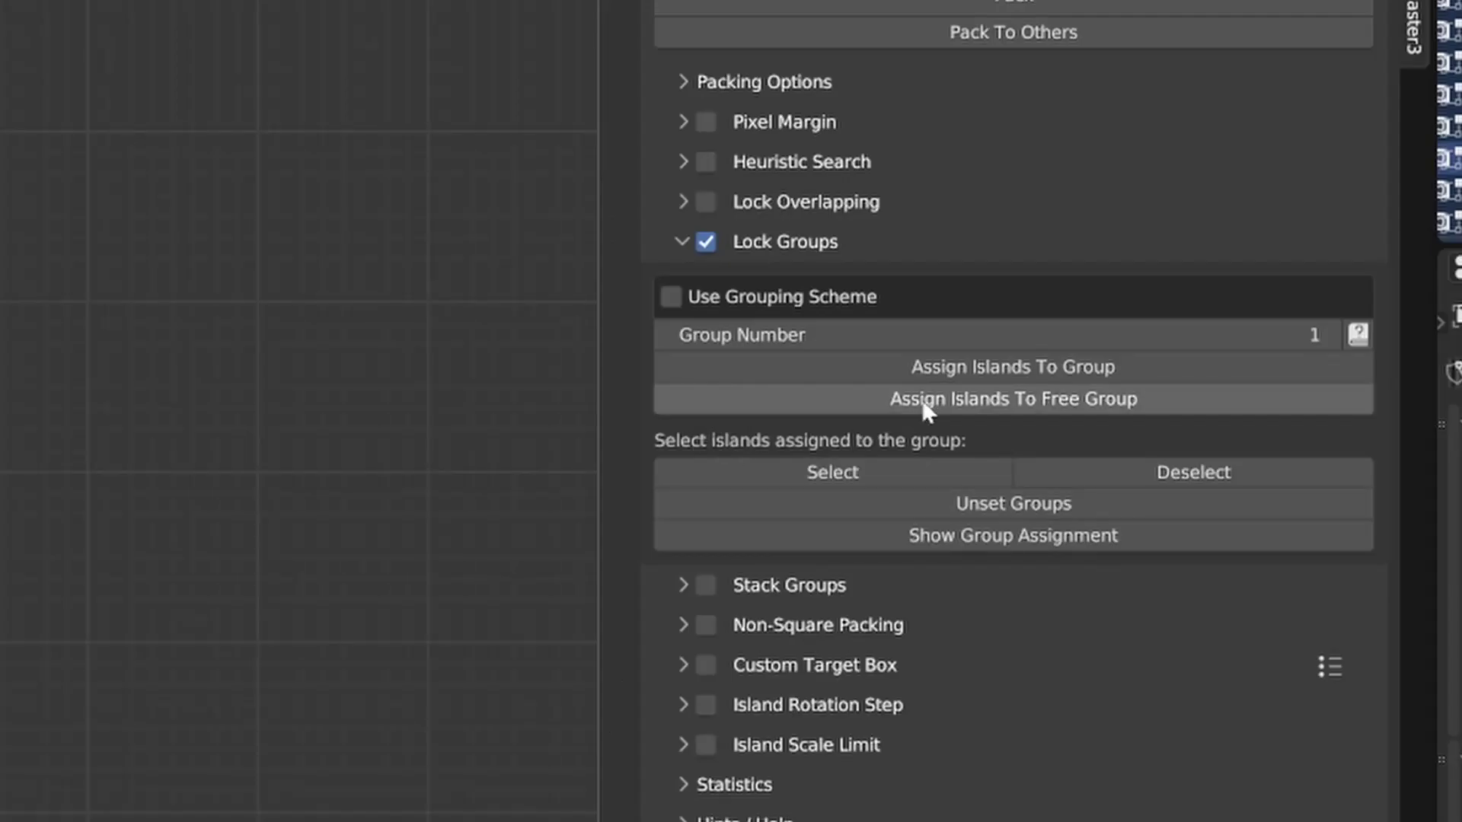
{"action": "left_click", "coordinate": [1330, 336]}
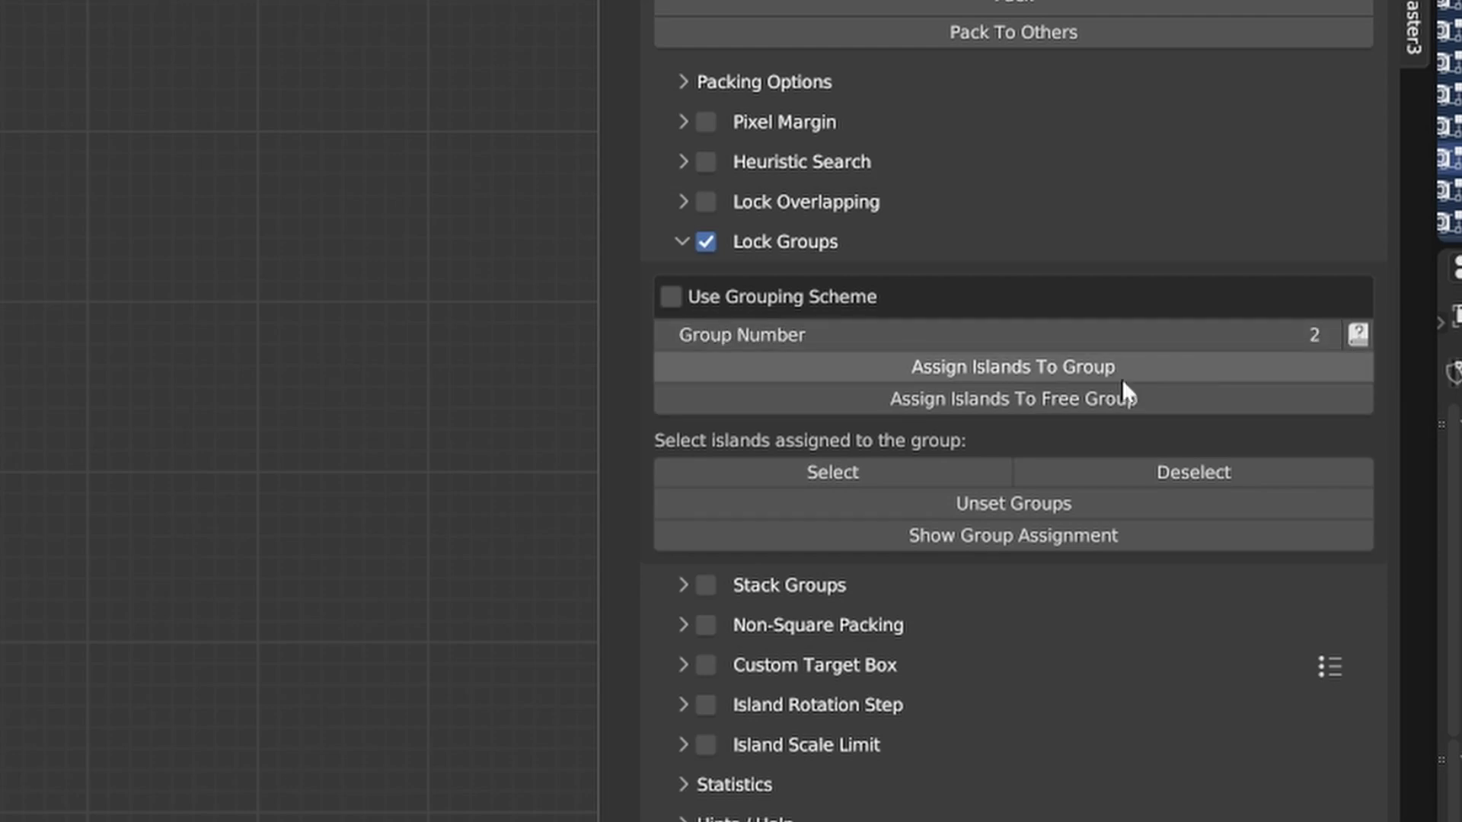
{"action": "left_click", "coordinate": [1121, 376]}
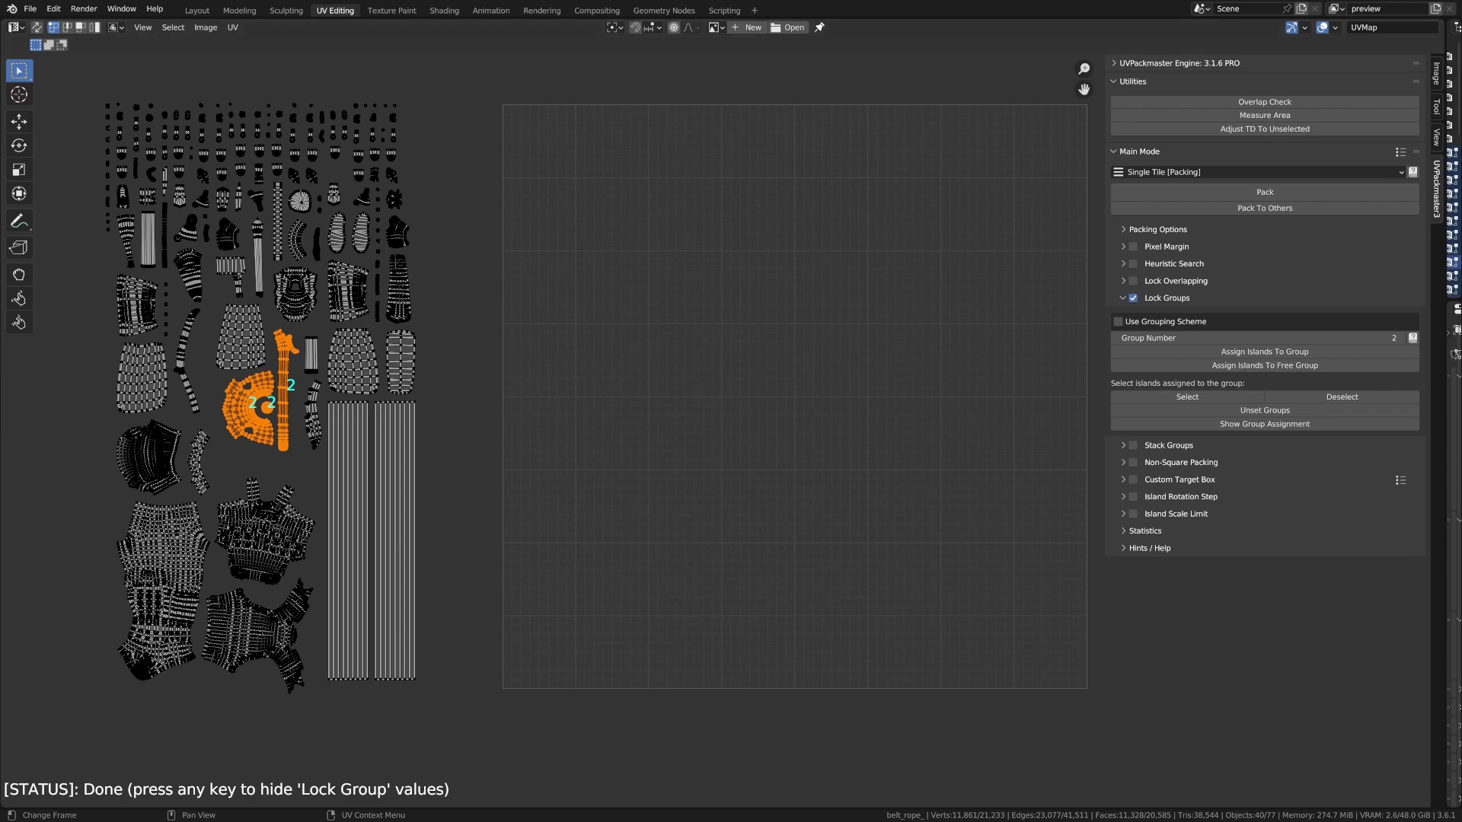
{"action": "key", "text": "a"}
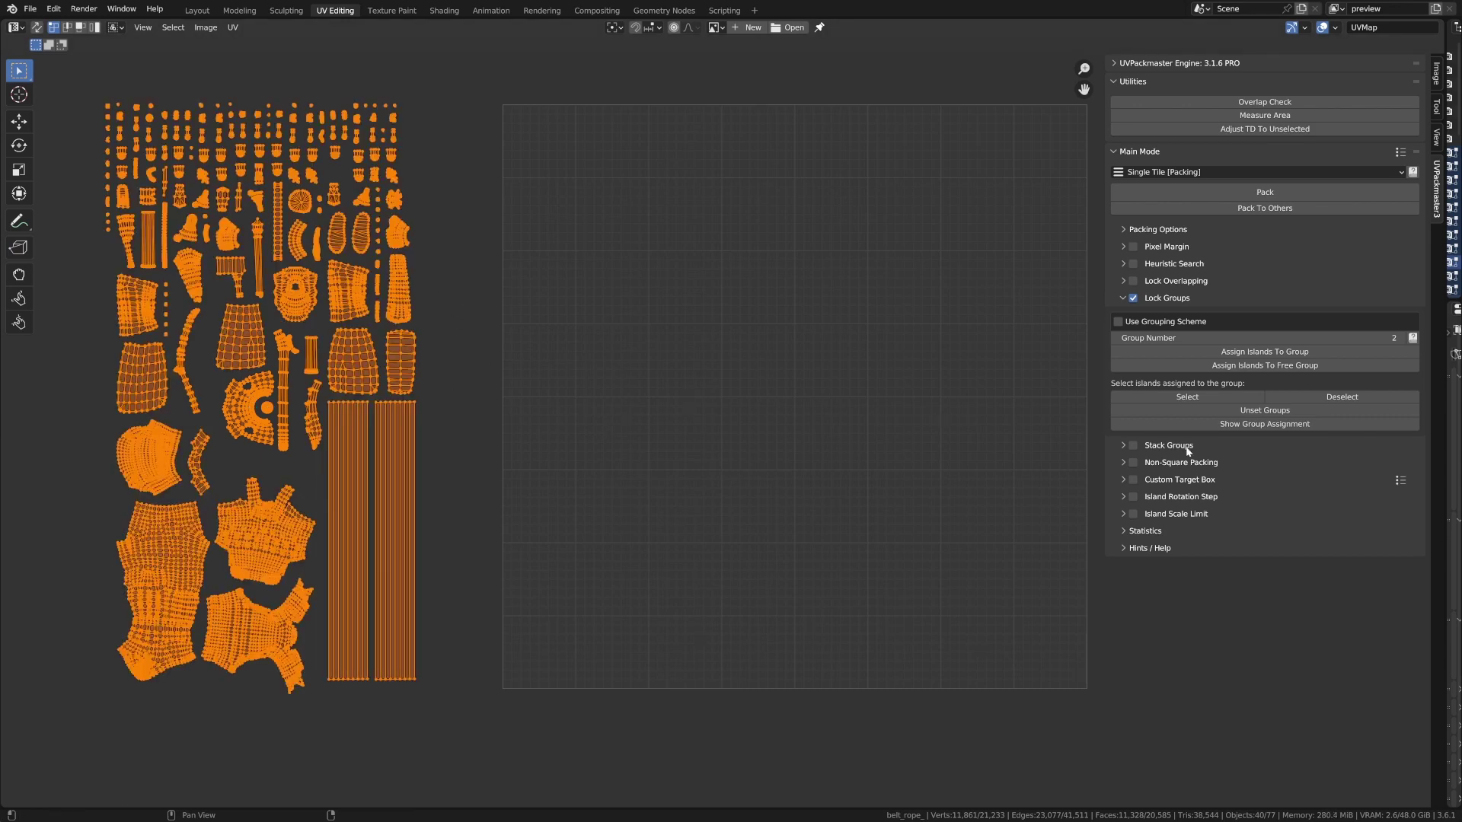
{"action": "left_click", "coordinate": [1226, 428]}
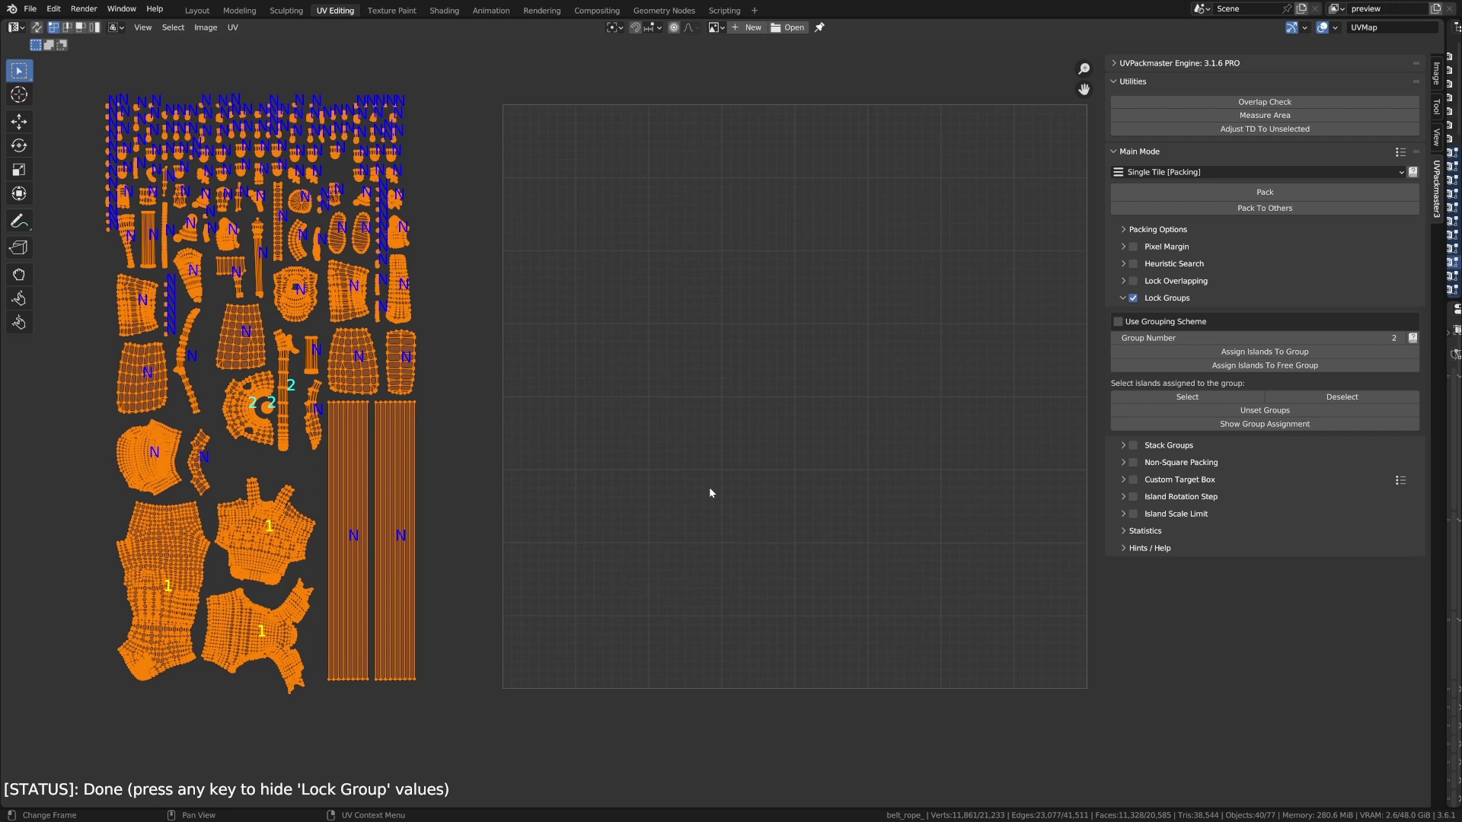
Step: Pack the islands, then select the five grouped islands and display their lock group labels
{"action": "left_click", "coordinate": [1177, 189]}
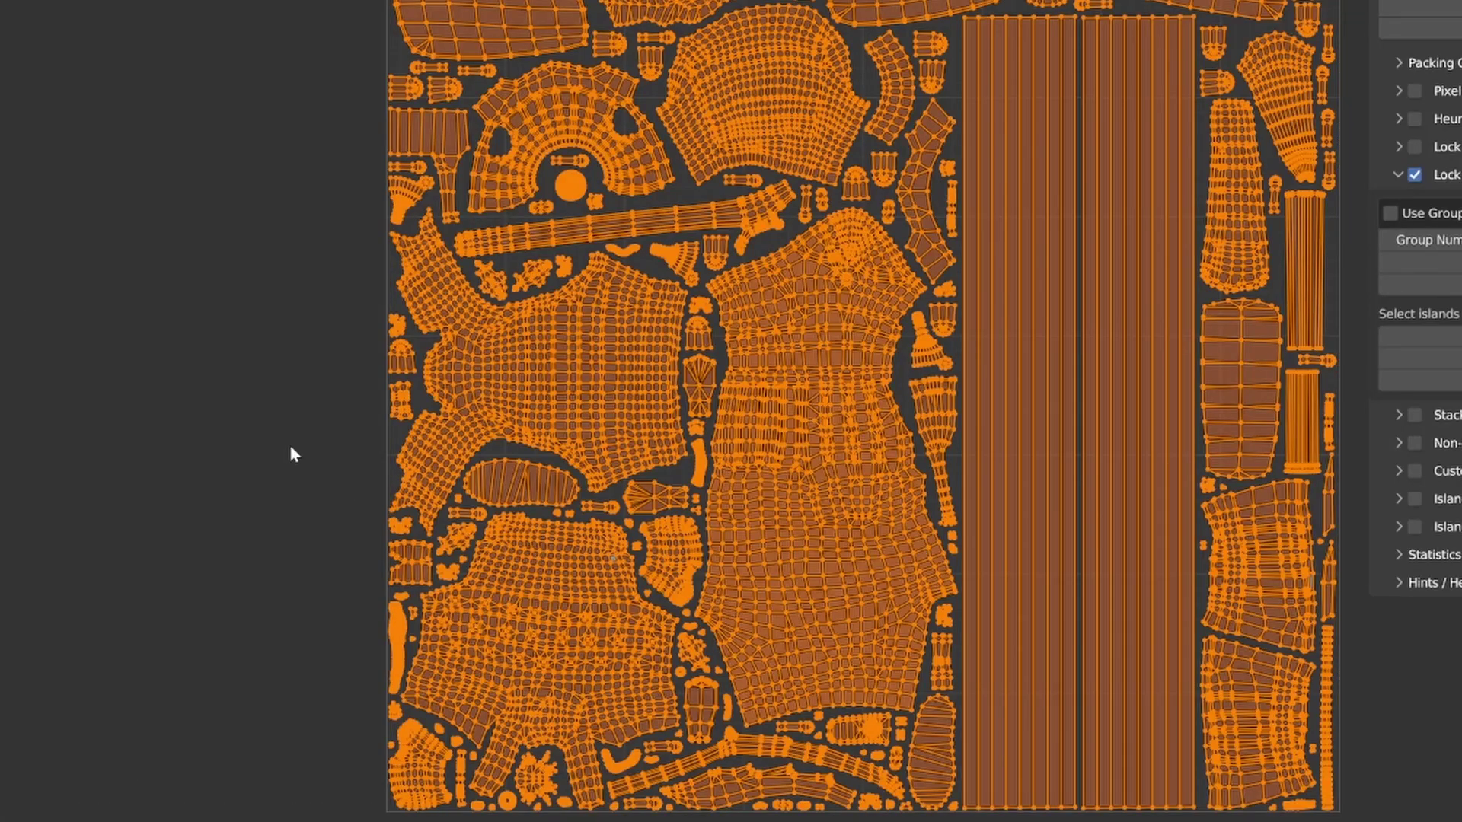
{"action": "left_click", "coordinate": [444, 469]}
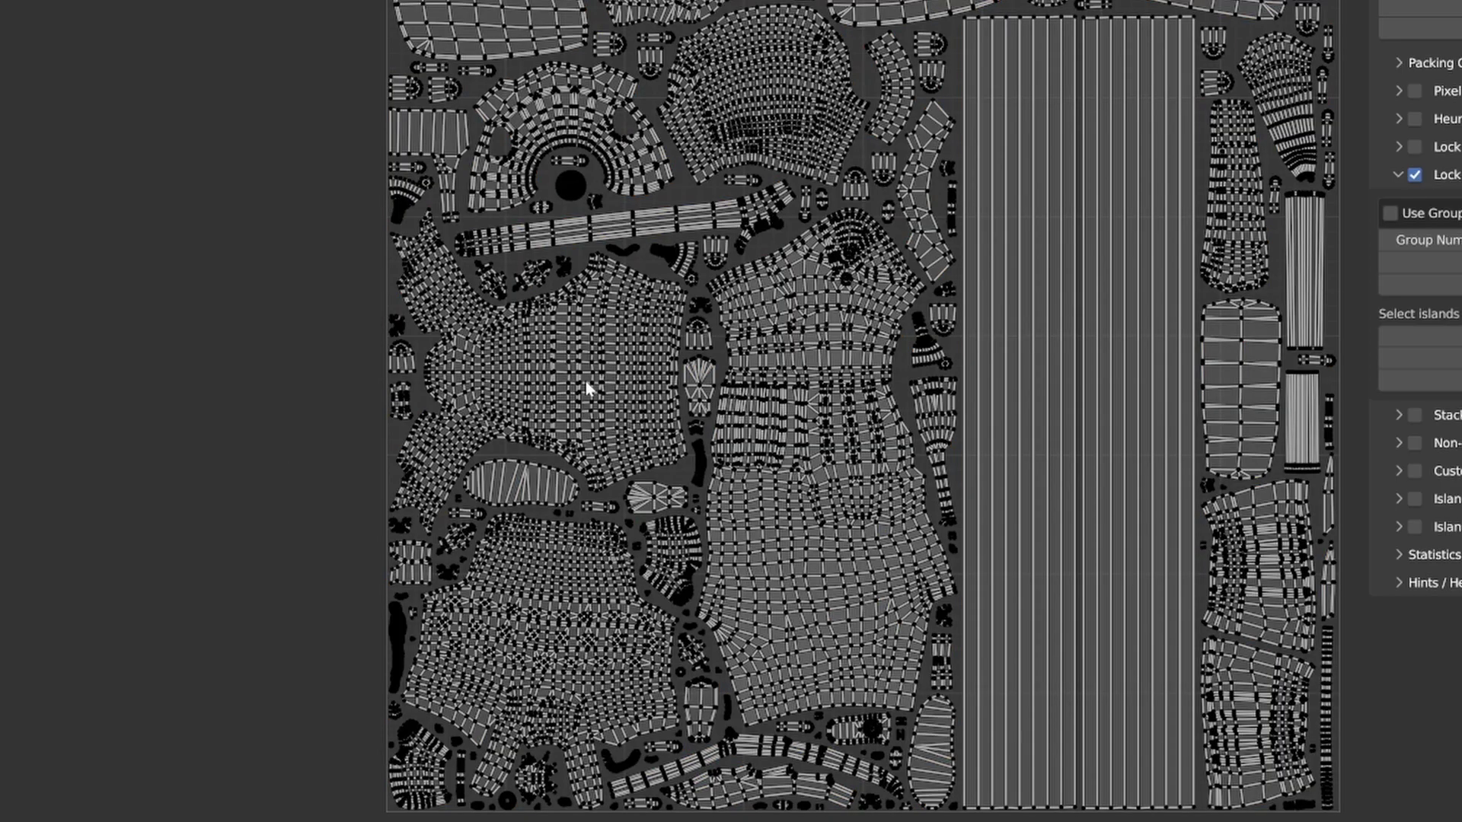
{"action": "left_click", "coordinate": [587, 385]}
{"action": "left_click", "coordinate": [581, 581], "text": "shift"}
{"action": "left_click", "coordinate": [761, 313], "text": "shift"}
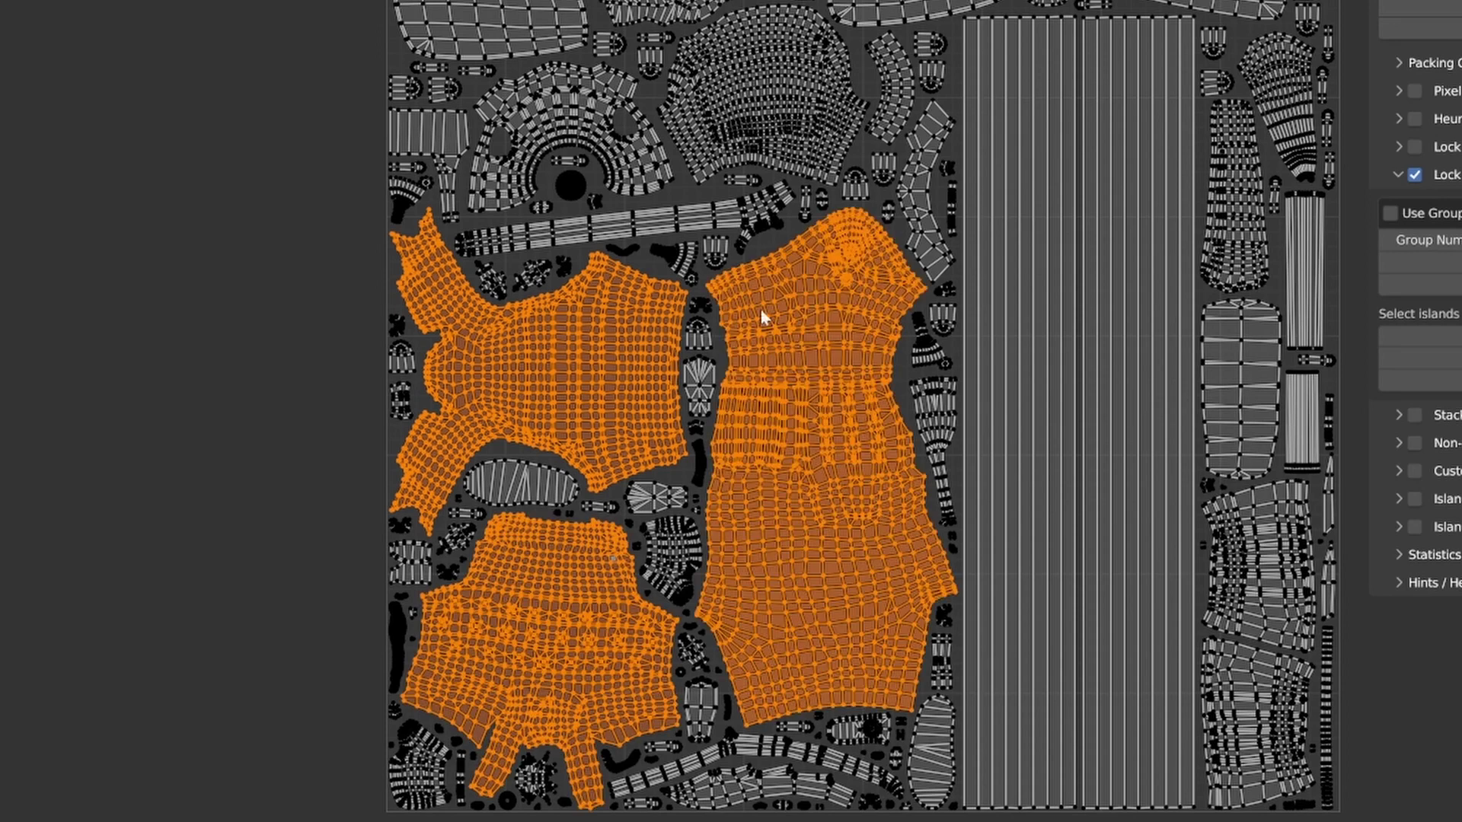
{"action": "left_click", "coordinate": [642, 229], "text": "shift"}
{"action": "left_click", "coordinate": [633, 175], "text": "shift"}
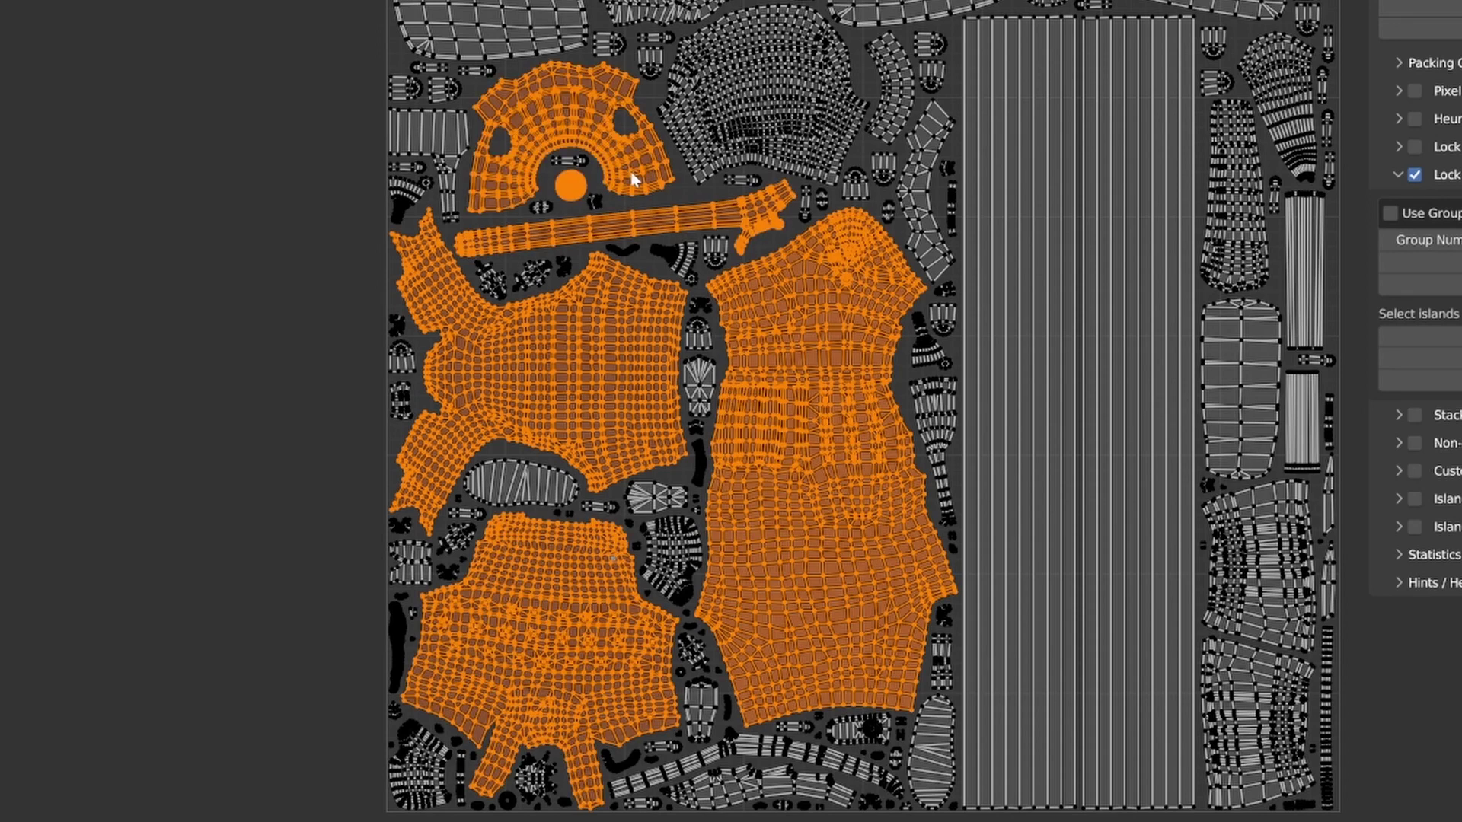
{"action": "left_click", "coordinate": [1429, 383]}
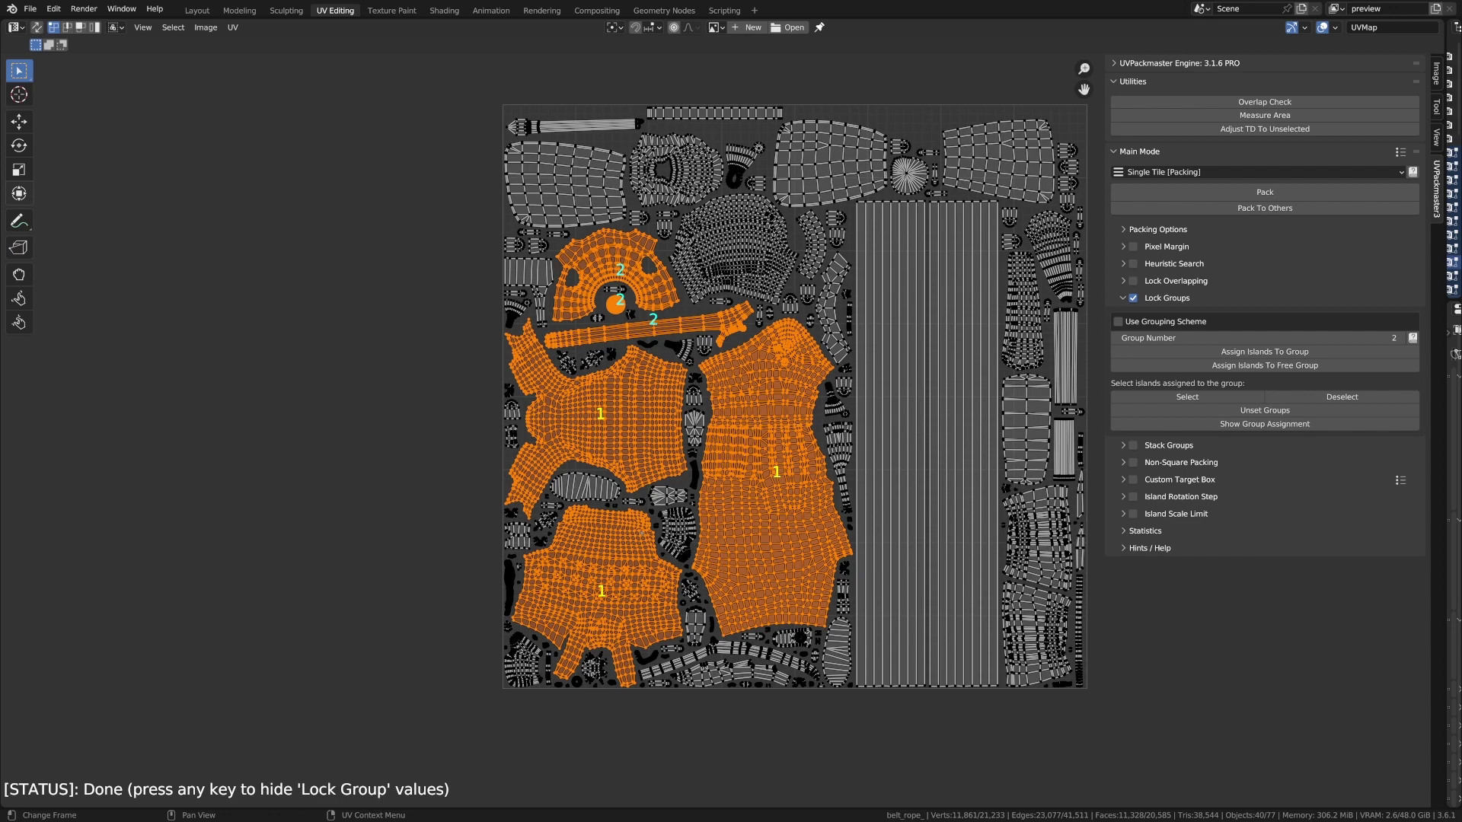
Step: Revert the pack so all islands sit back in their original layout beside the tile
{"action": "key", "text": "Escape"}
{"action": "key", "text": "ctrl+z"}
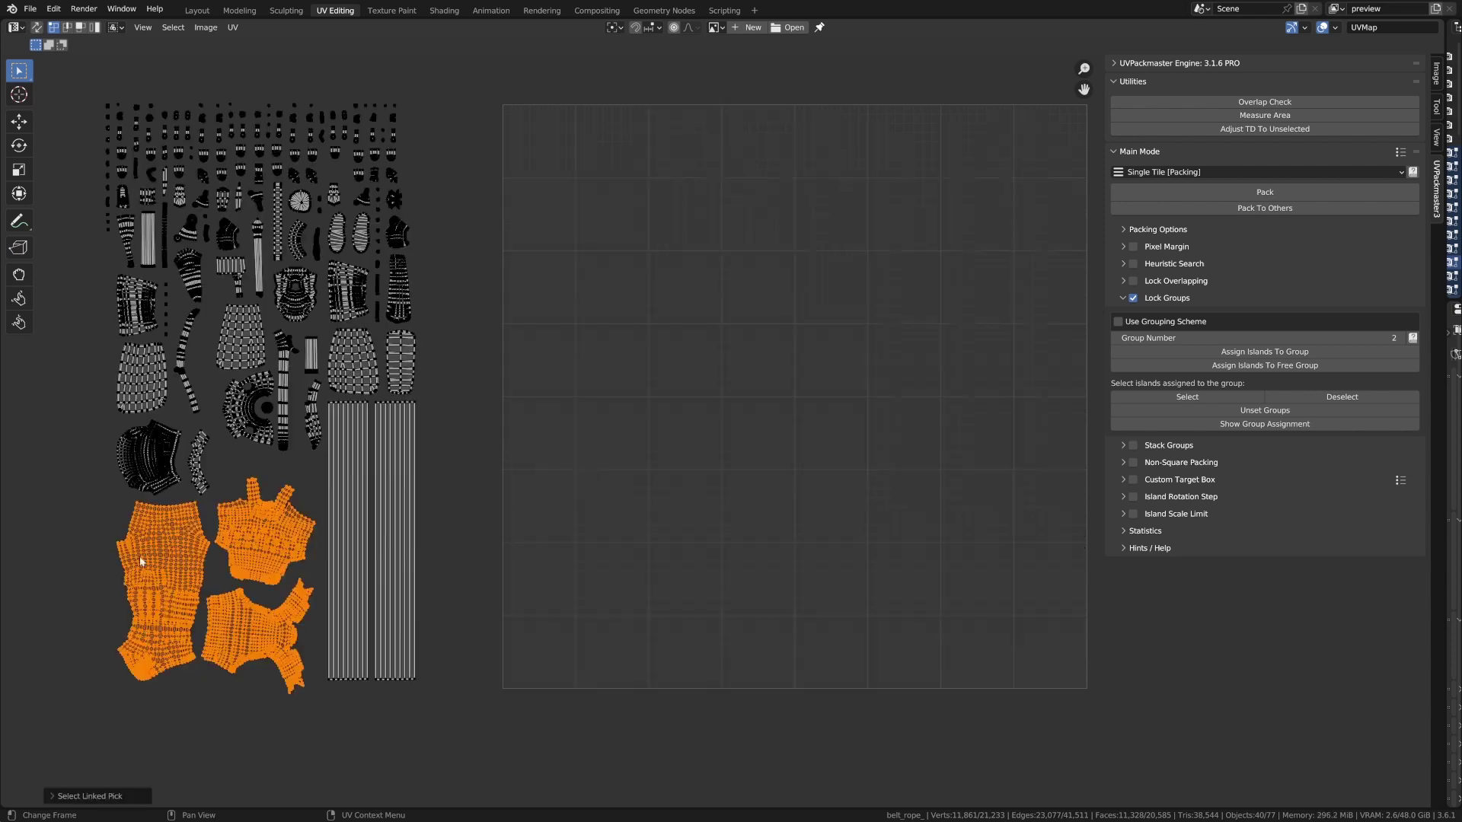
{"action": "double_click", "coordinate": [266, 431]}
{"action": "key", "text": "ctrl+shift+z"}
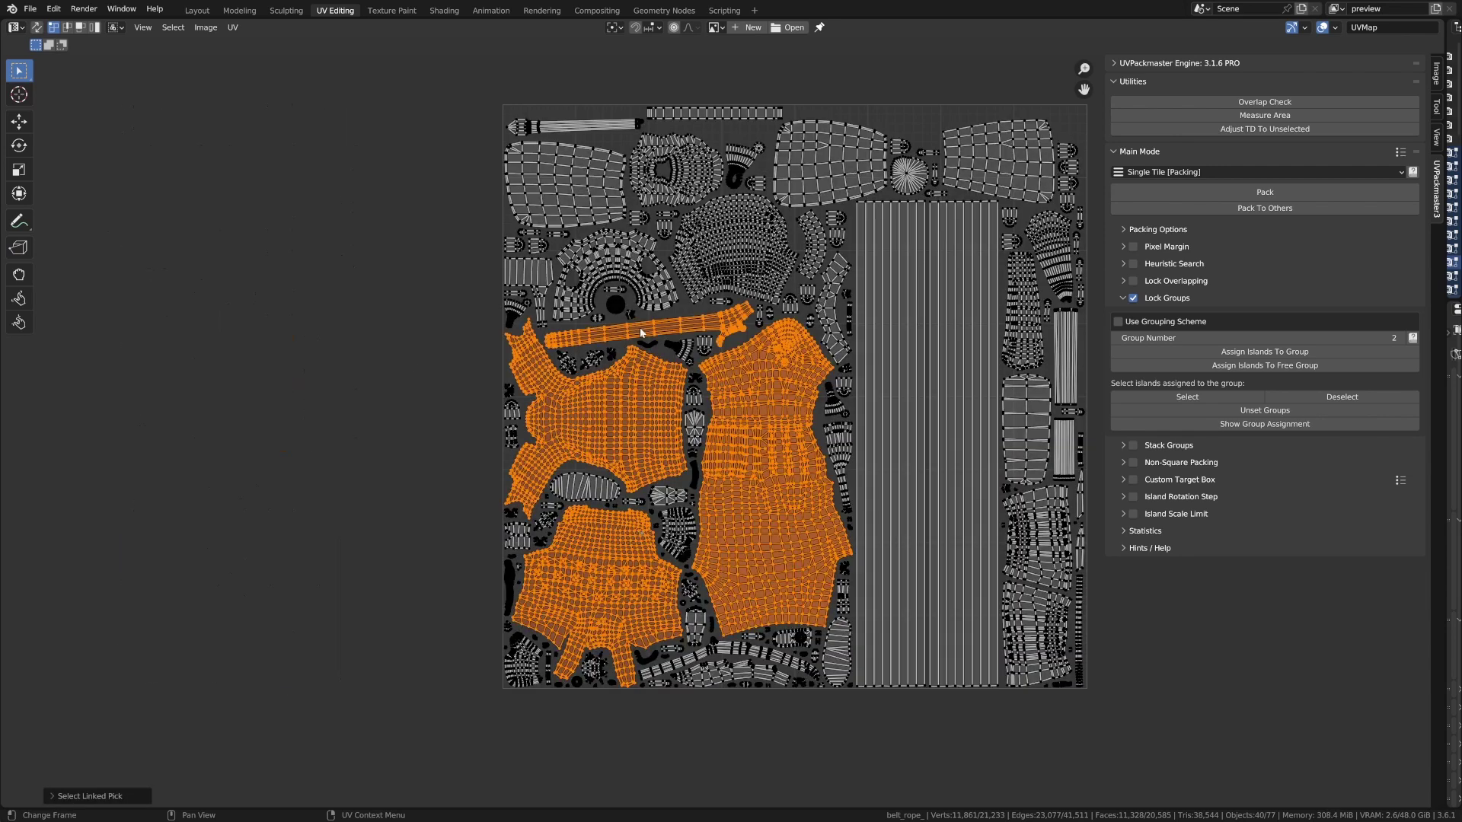
{"action": "double_click", "coordinate": [625, 304], "text": "shift"}
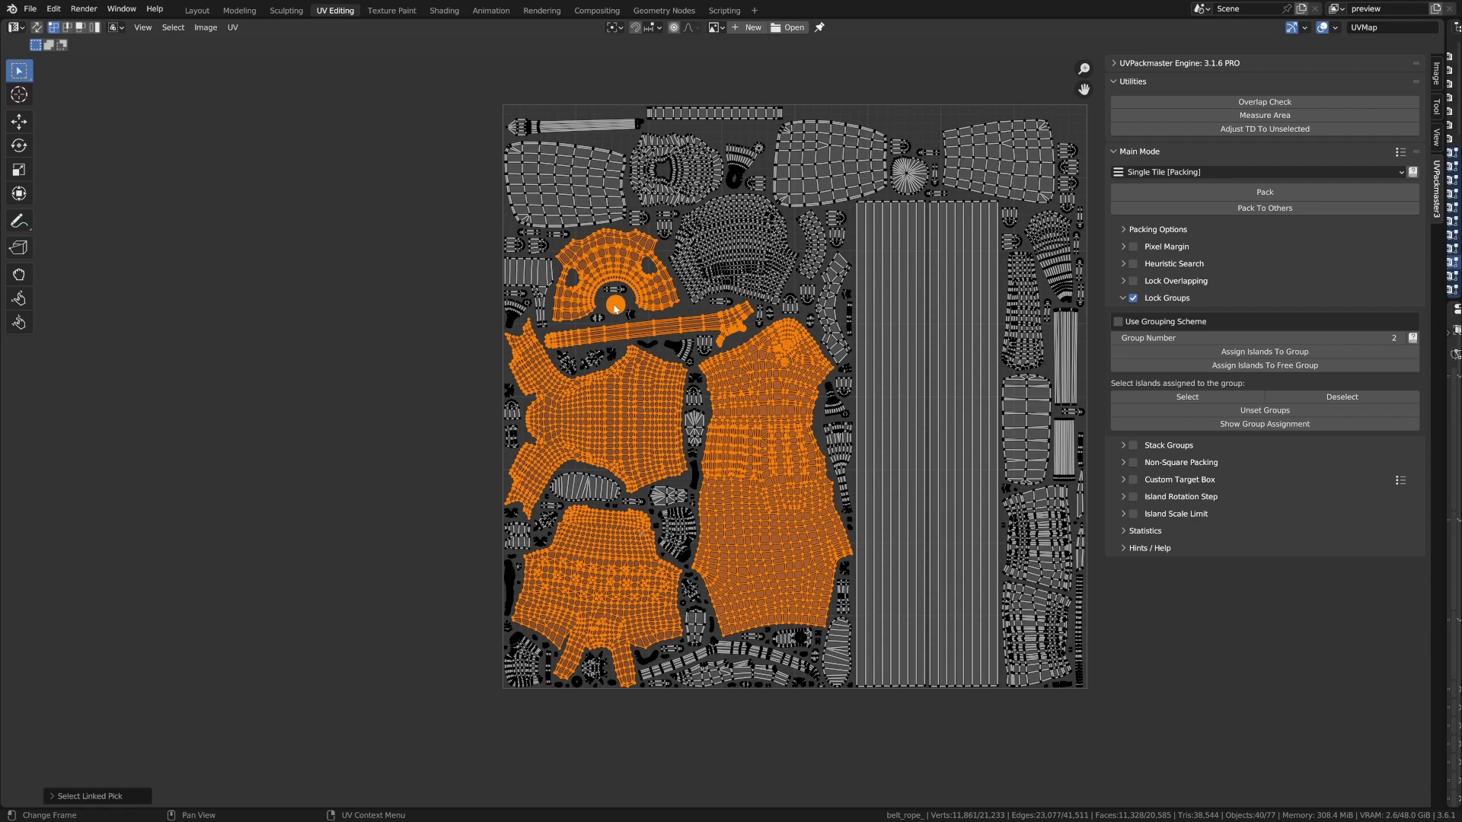
{"action": "key", "text": "ctrl+z"}
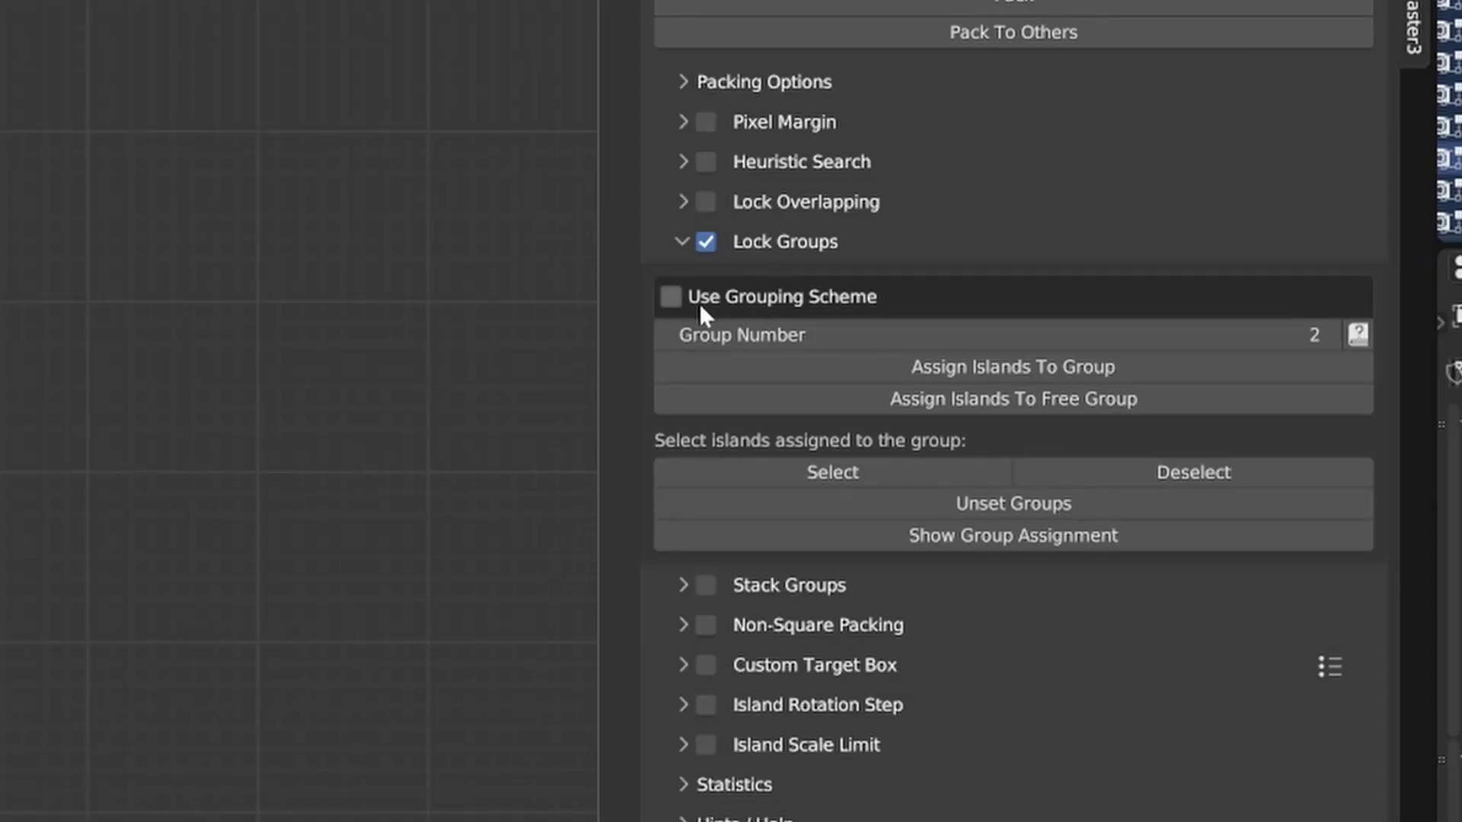
Step: Create a grouping scheme named 'My-lock-groups' and open it in the grouping editor
{"action": "left_click", "coordinate": [1118, 322]}
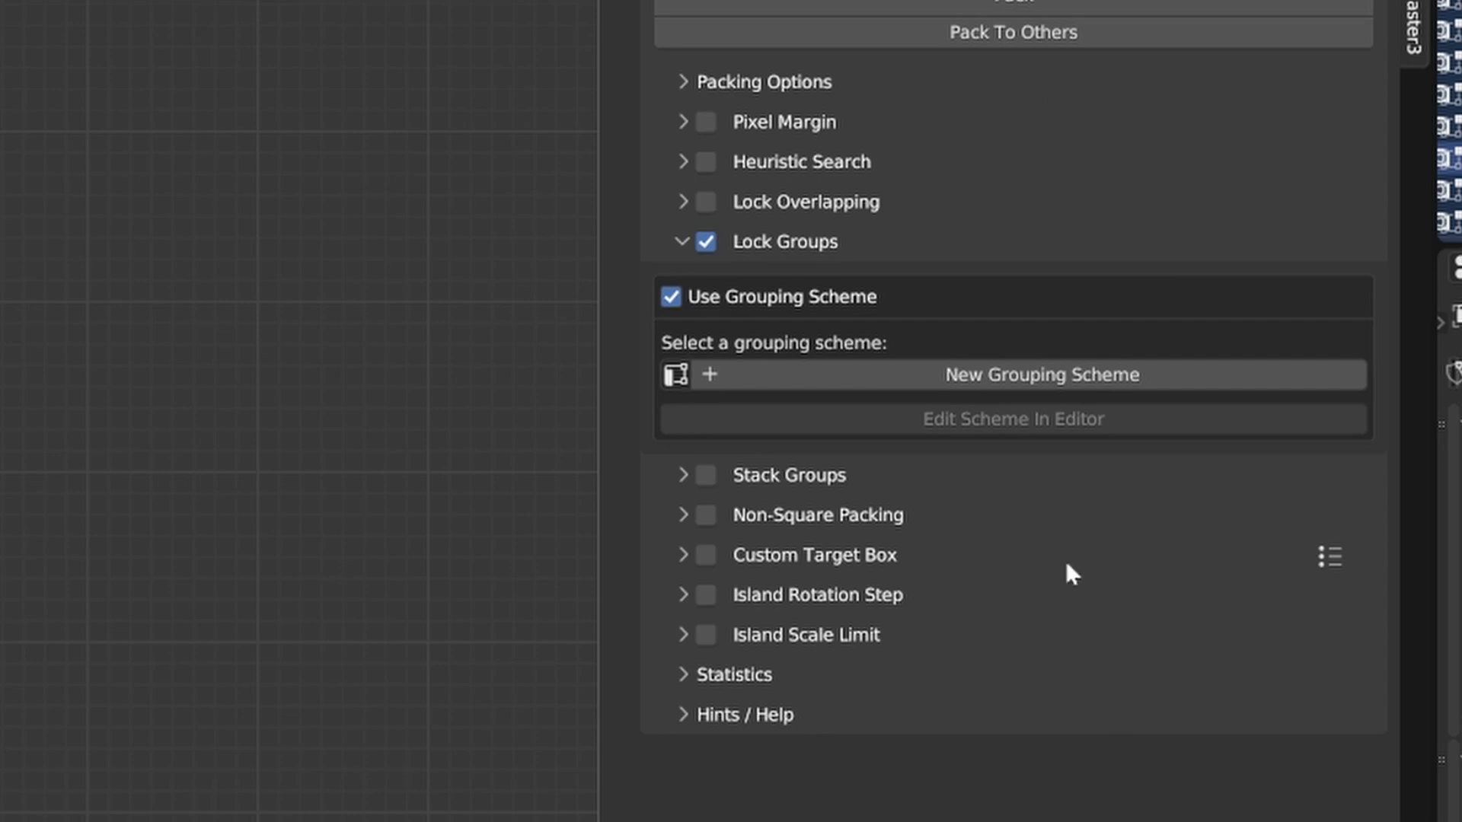
{"action": "left_click", "coordinate": [973, 374]}
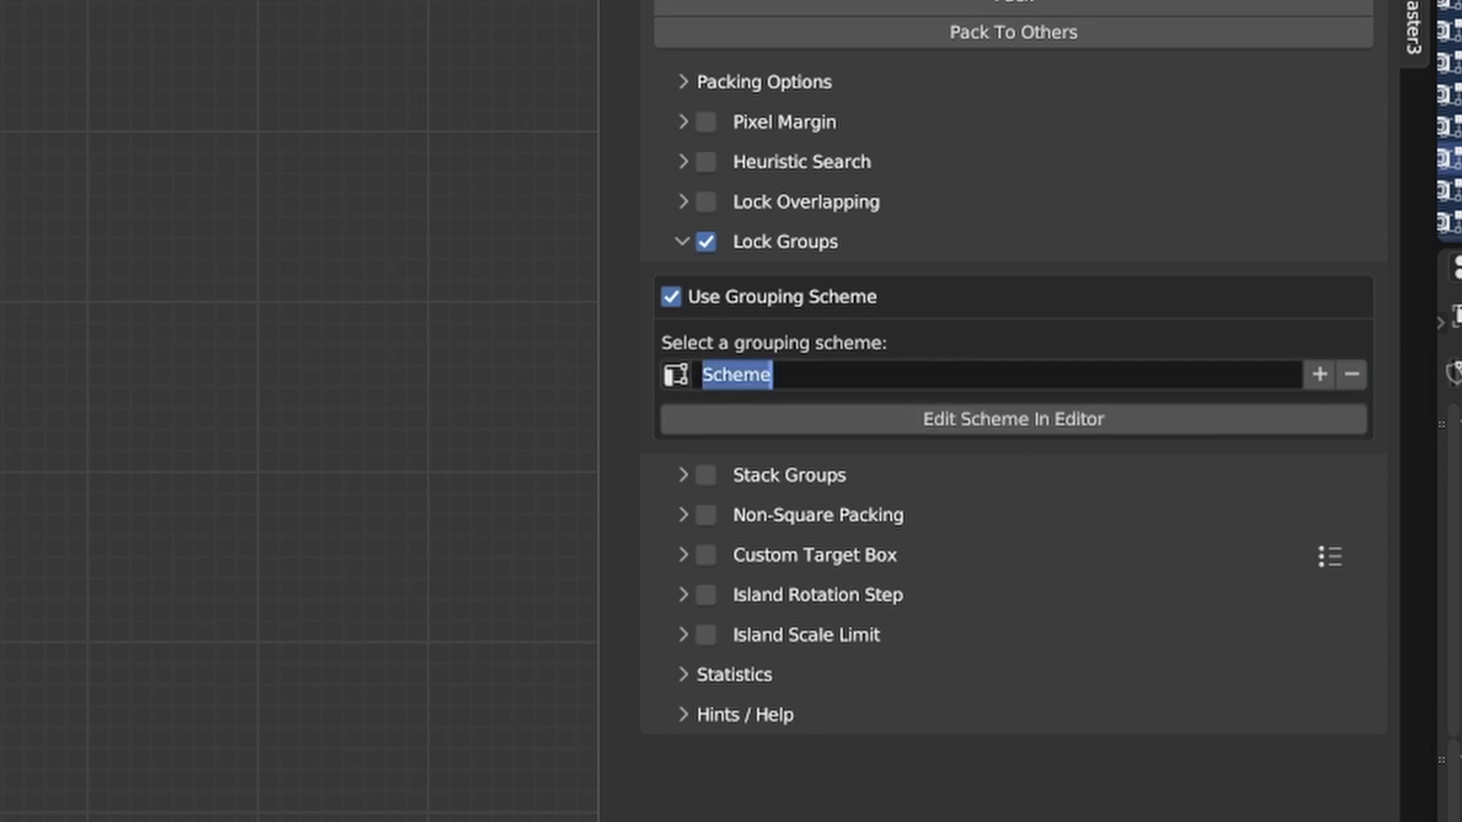
{"action": "type", "text": "My-Lo"}
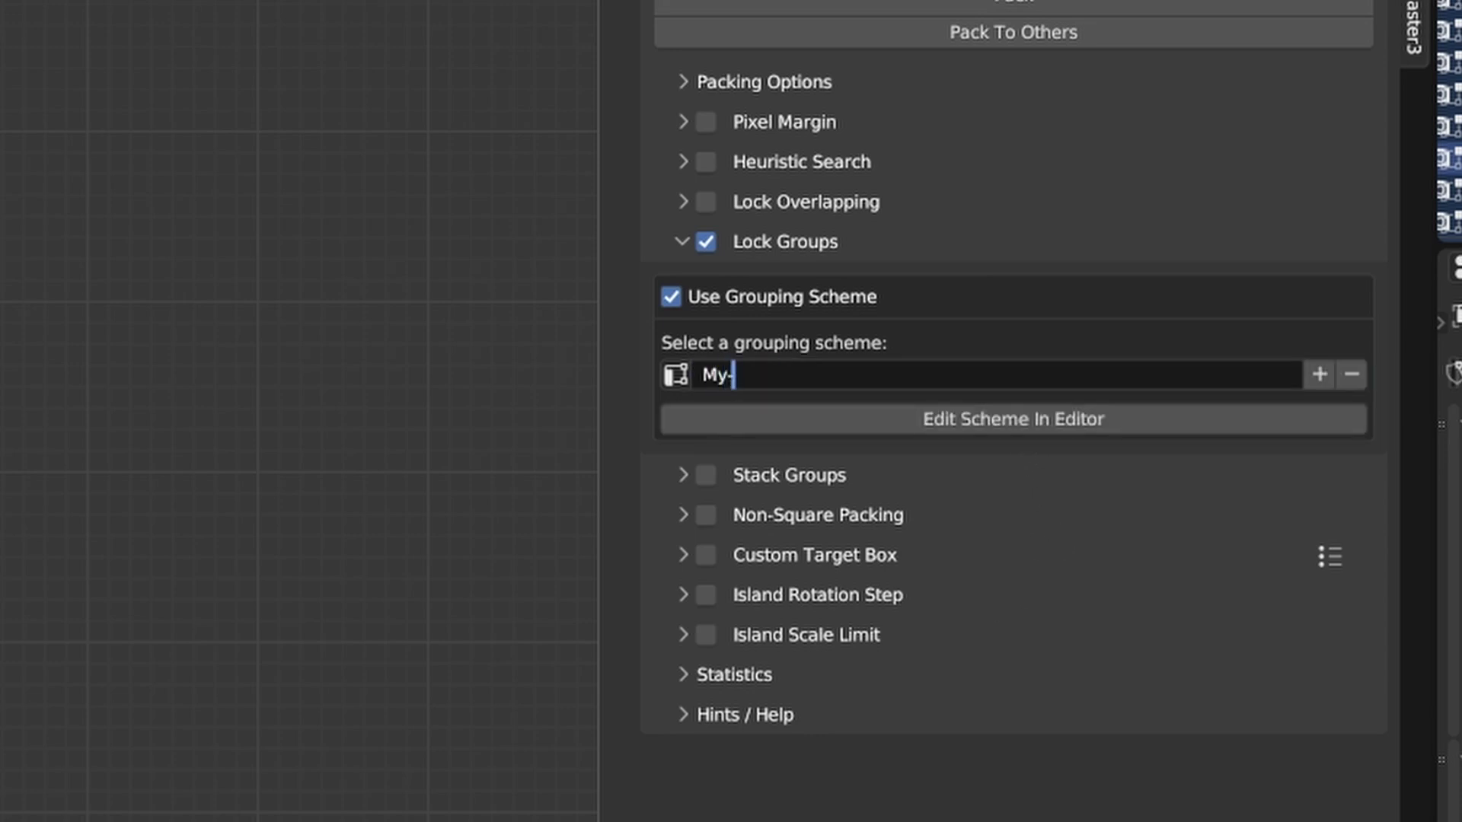
{"action": "key", "text": "BackSpace"}
{"action": "key", "text": "BackSpace"}
{"action": "type", "text": "lock-groups"}
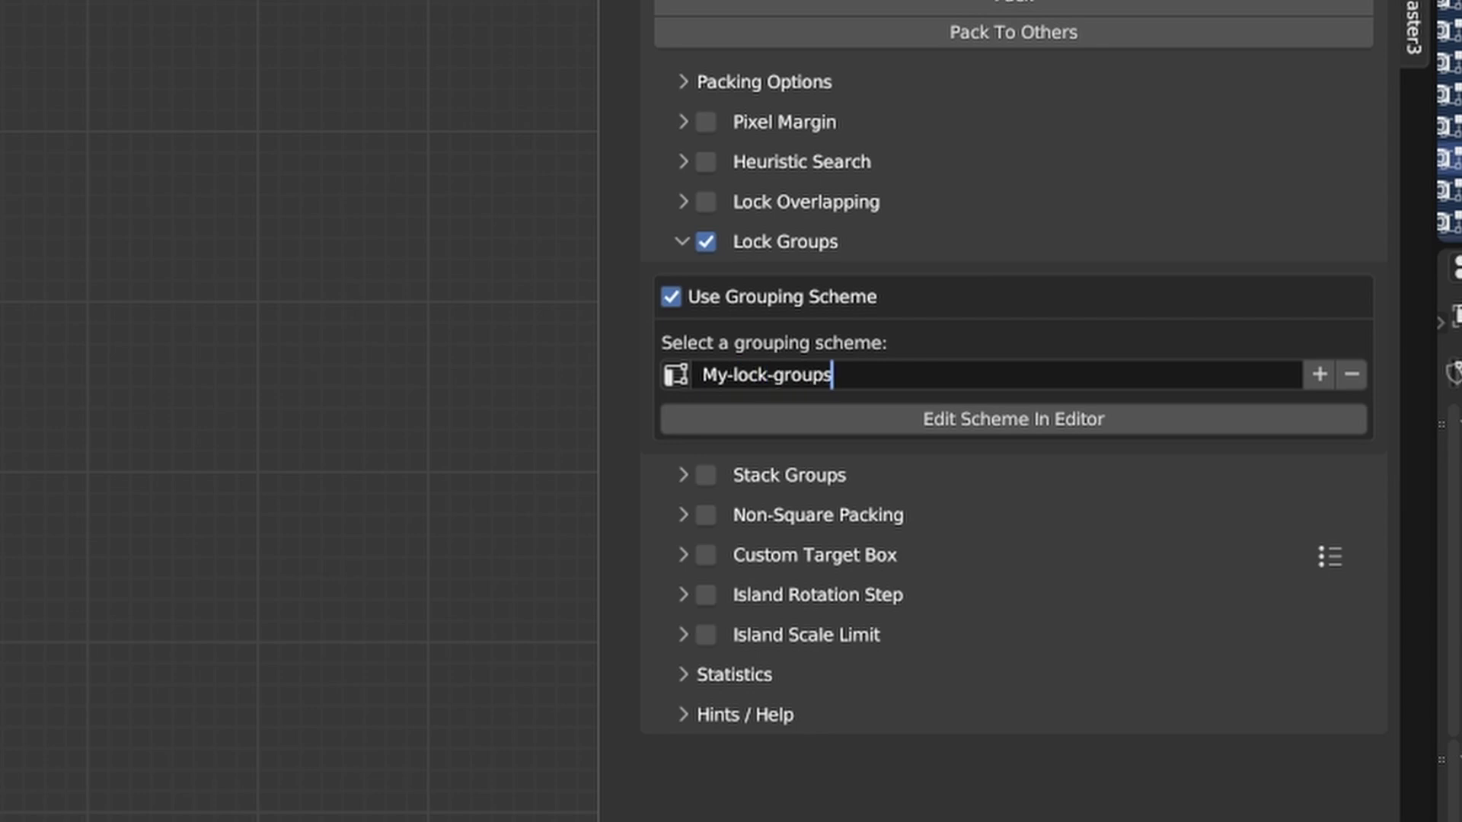
{"action": "key", "text": "Return"}
{"action": "left_click", "coordinate": [851, 428]}
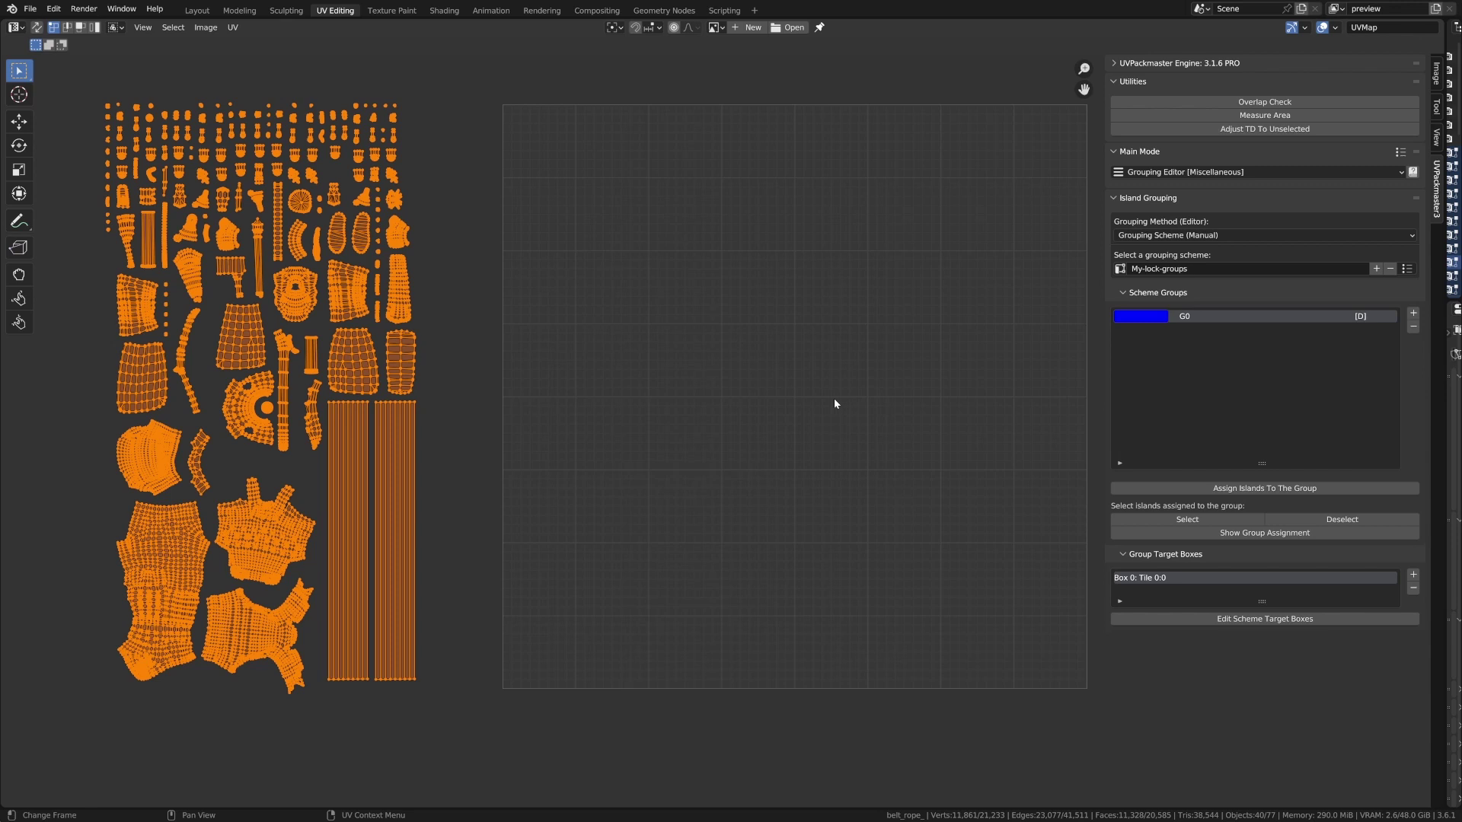
Step: Display group assignment, revealing every island labelled G0
{"action": "left_click", "coordinate": [1228, 536]}
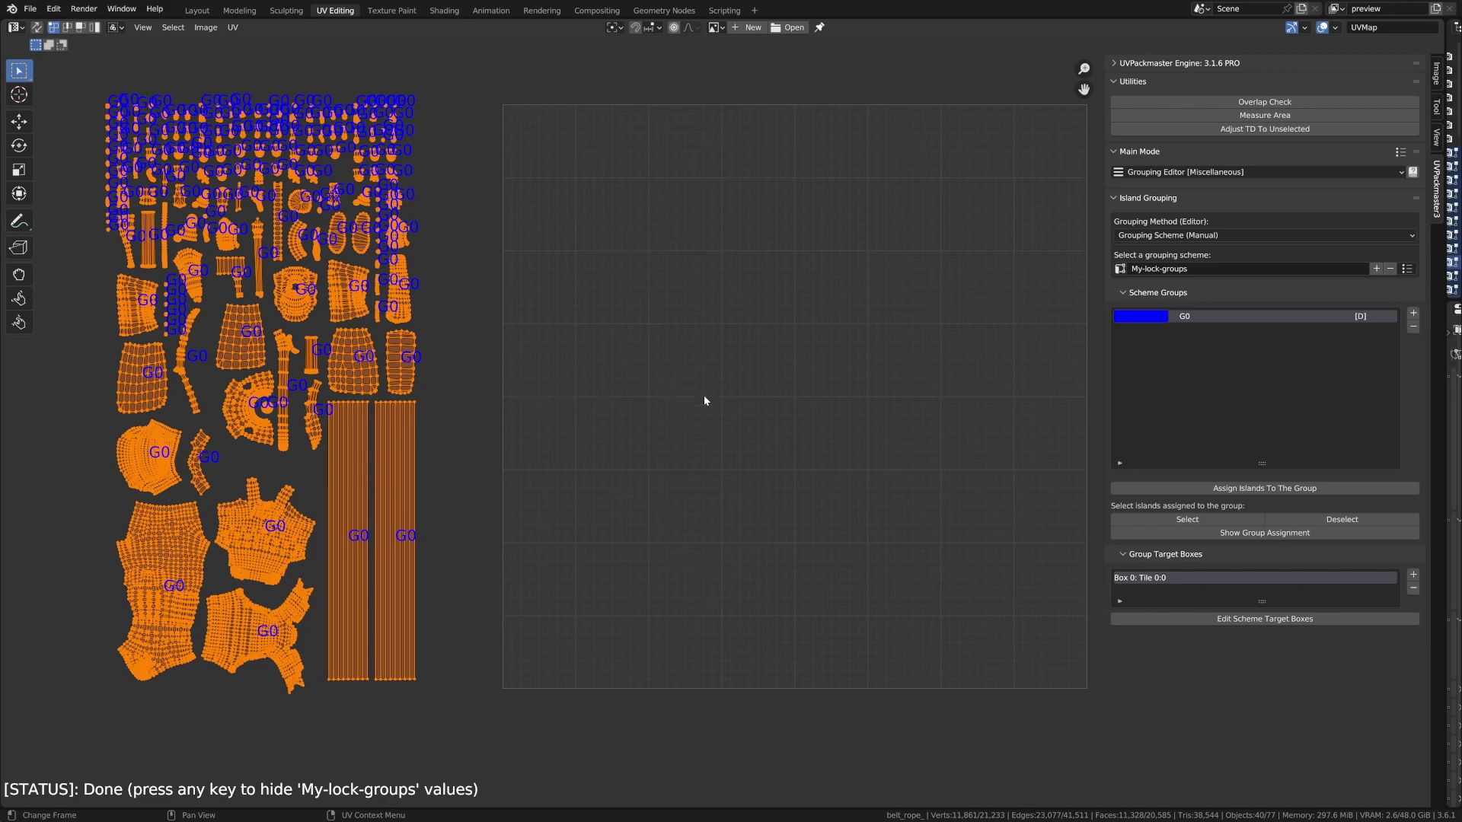
Step: Add groups to the scheme and rename them AR and SWO
{"action": "left_click", "coordinate": [1413, 313]}
{"action": "left_click", "coordinate": [1413, 313]}
{"action": "double_click", "coordinate": [1184, 329]}
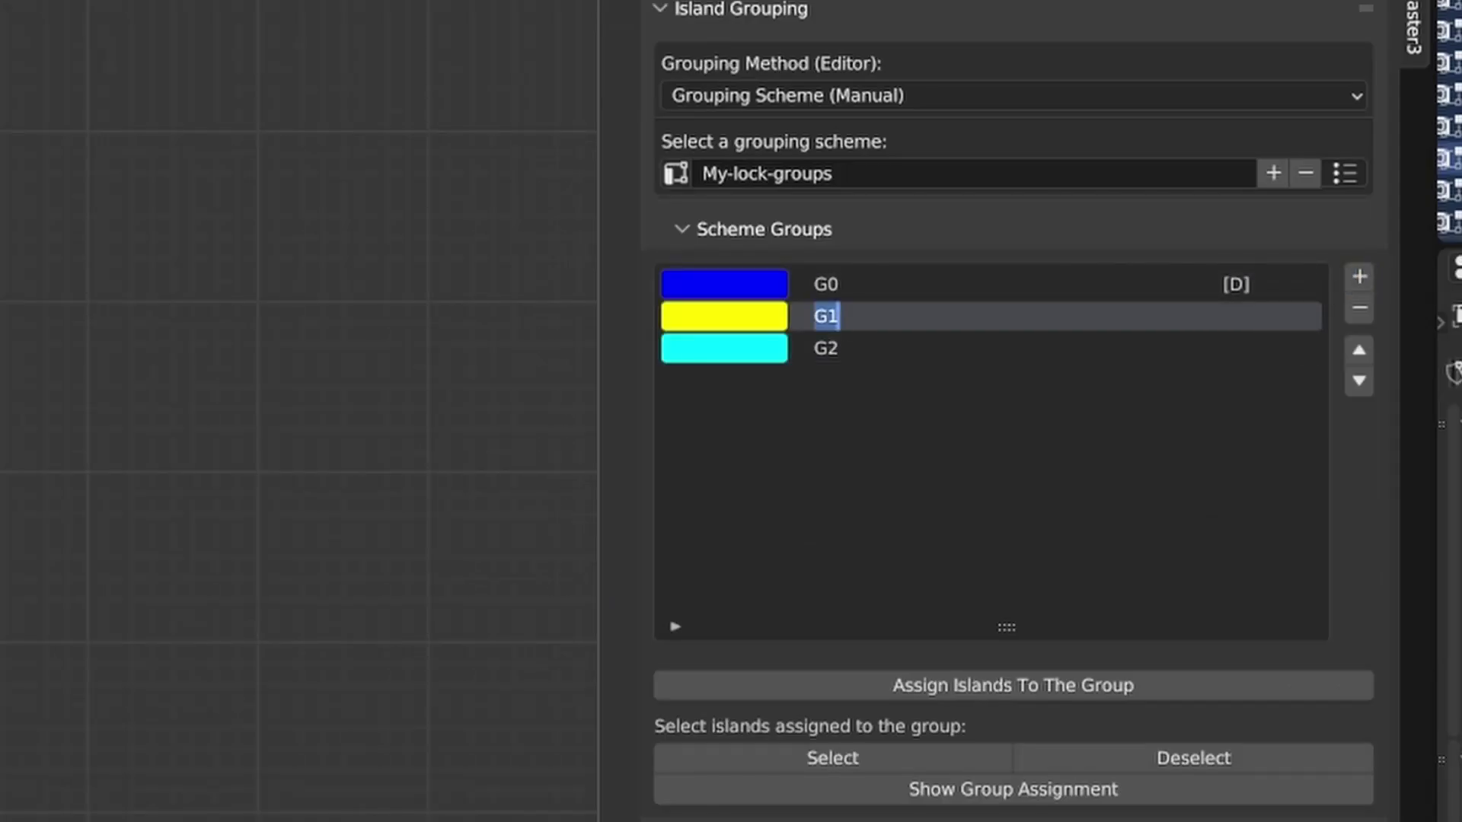
{"action": "type", "text": "AR"}
{"action": "left_click", "coordinate": [838, 348]}
{"action": "double_click", "coordinate": [838, 349]}
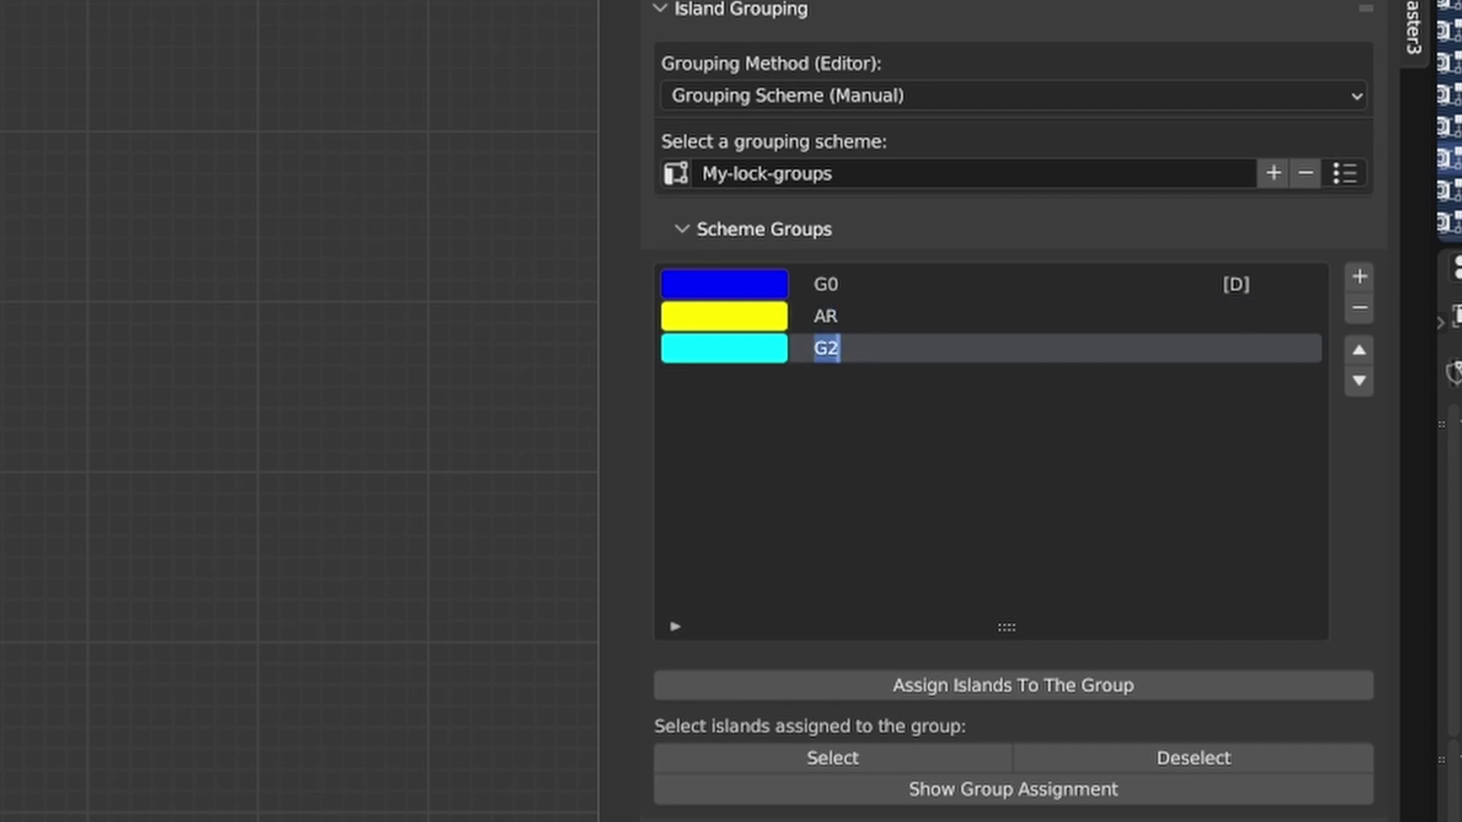
{"action": "type", "text": "SWO"}
{"action": "key", "text": "Return"}
Step: Assign the large bottom-left islands to the AR group
{"action": "key", "text": "l"}
{"action": "key", "text": "l"}
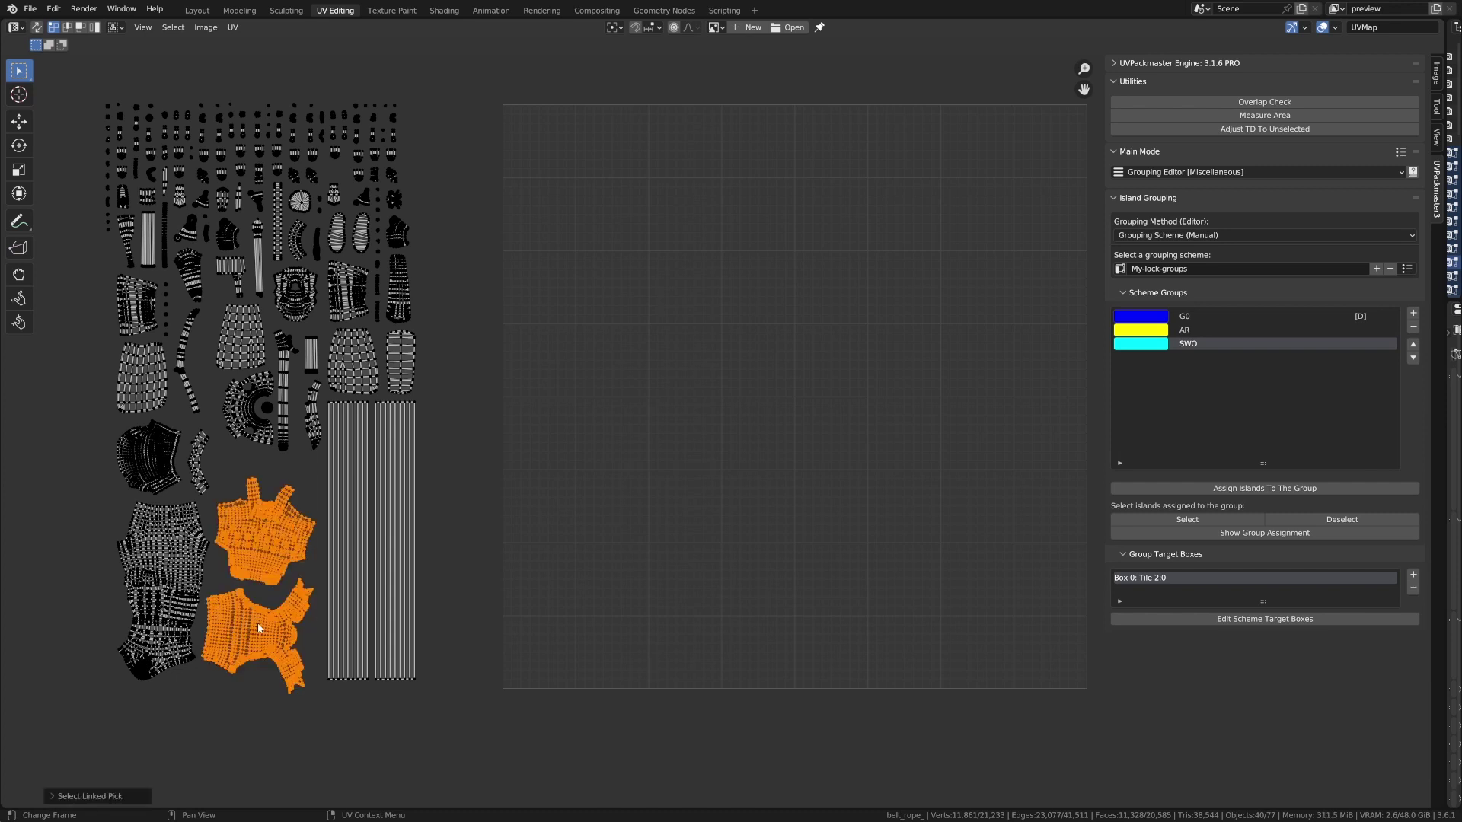
{"action": "key", "text": "l"}
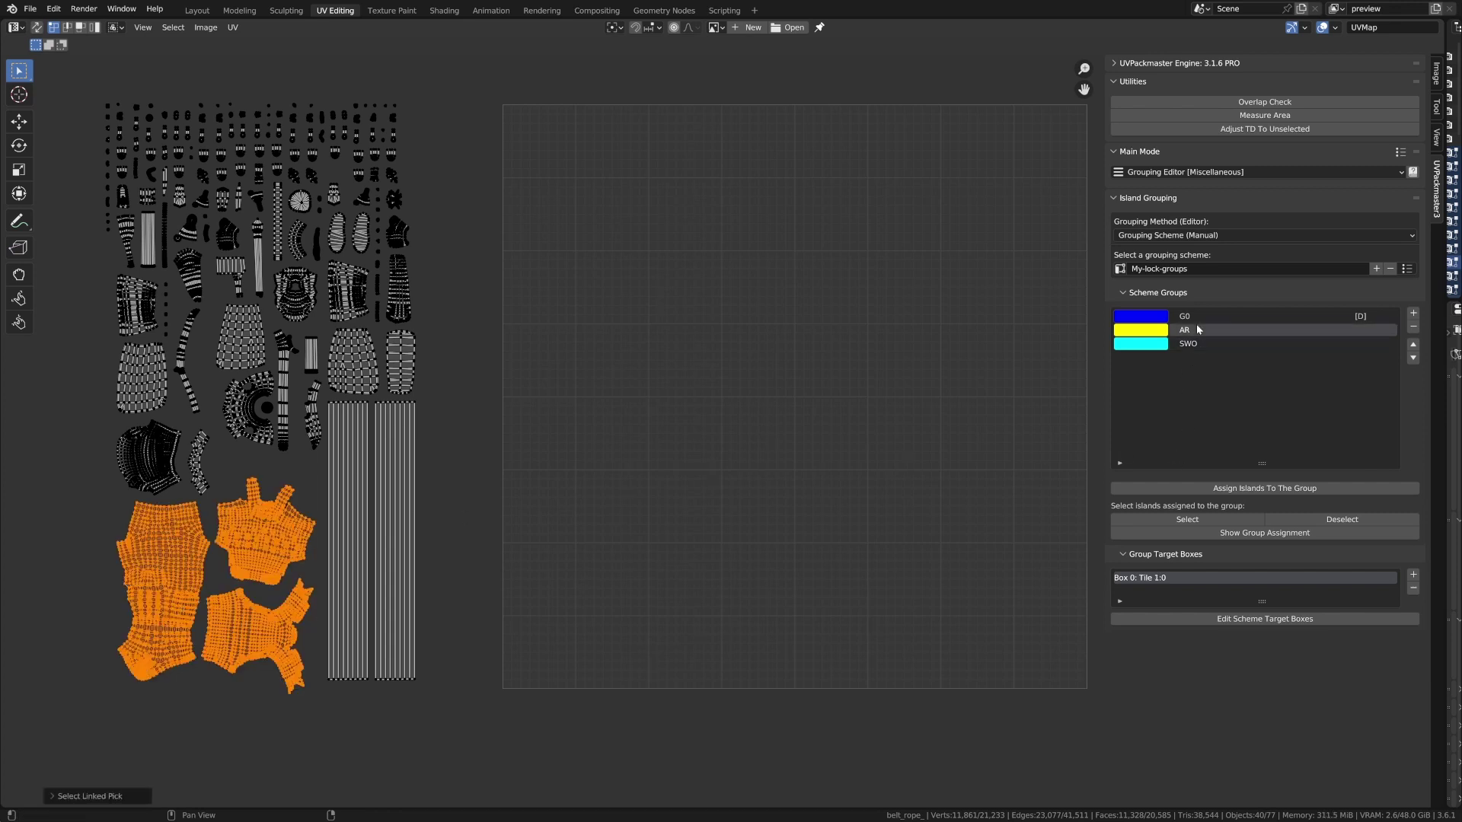
{"action": "left_click", "coordinate": [1197, 329]}
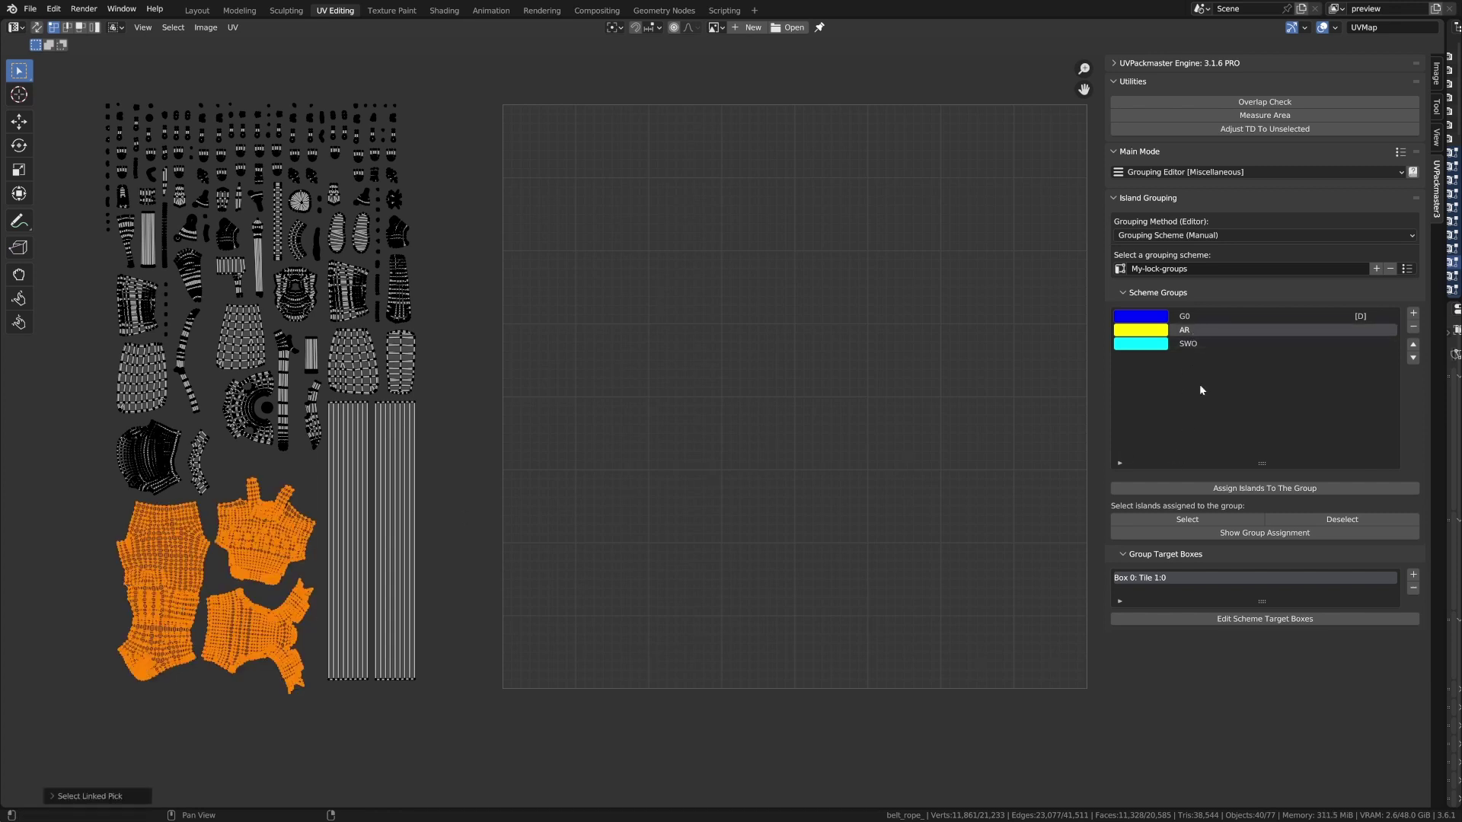
{"action": "left_click", "coordinate": [1231, 489]}
Step: Assign the half-circle and strip islands to the SWO group
{"action": "key", "text": "alt+a"}
{"action": "key", "text": "l"}
{"action": "key", "text": "l"}
{"action": "left_click", "coordinate": [1222, 343]}
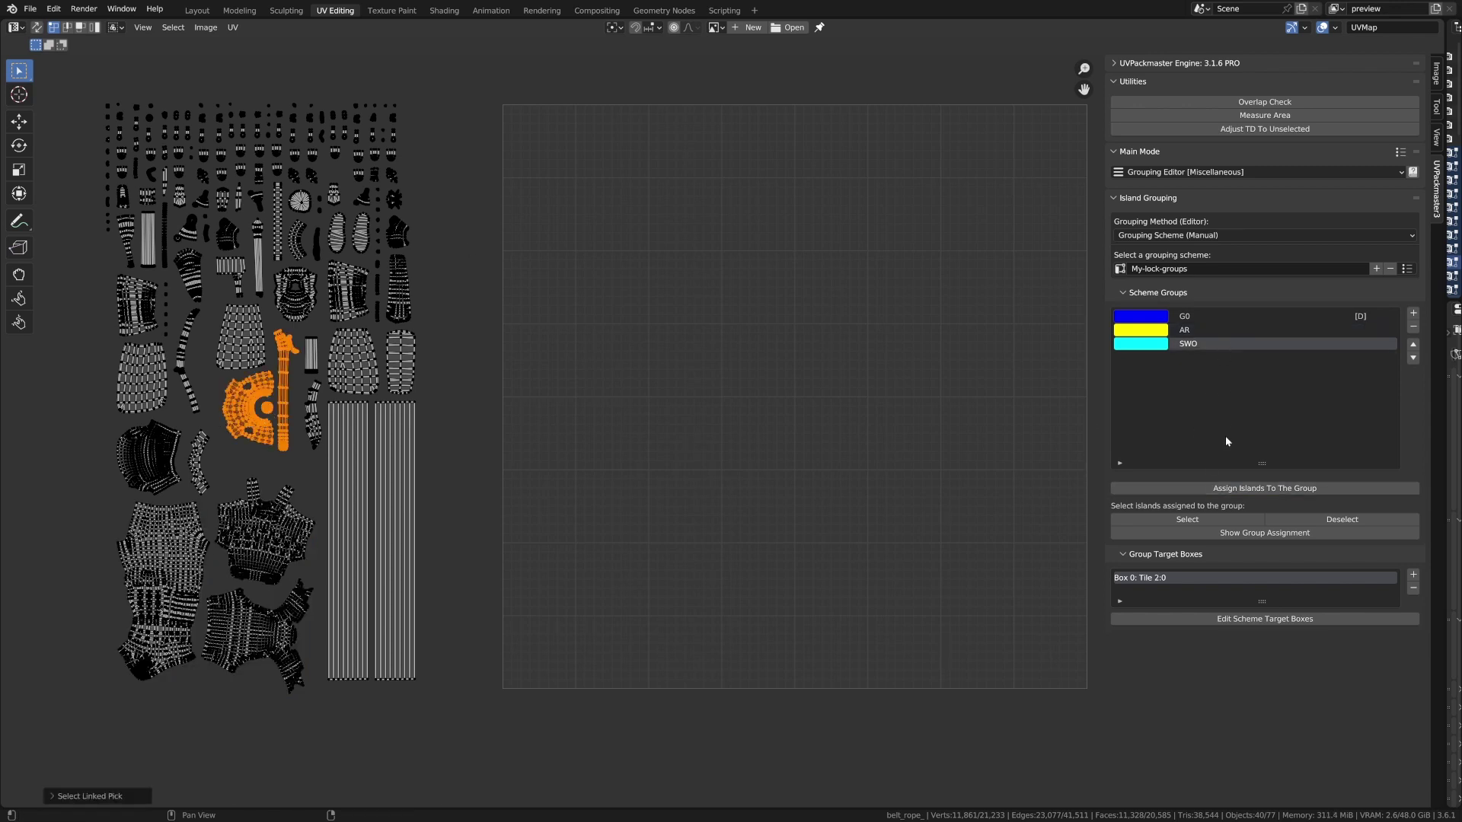
{"action": "left_click", "coordinate": [1221, 489]}
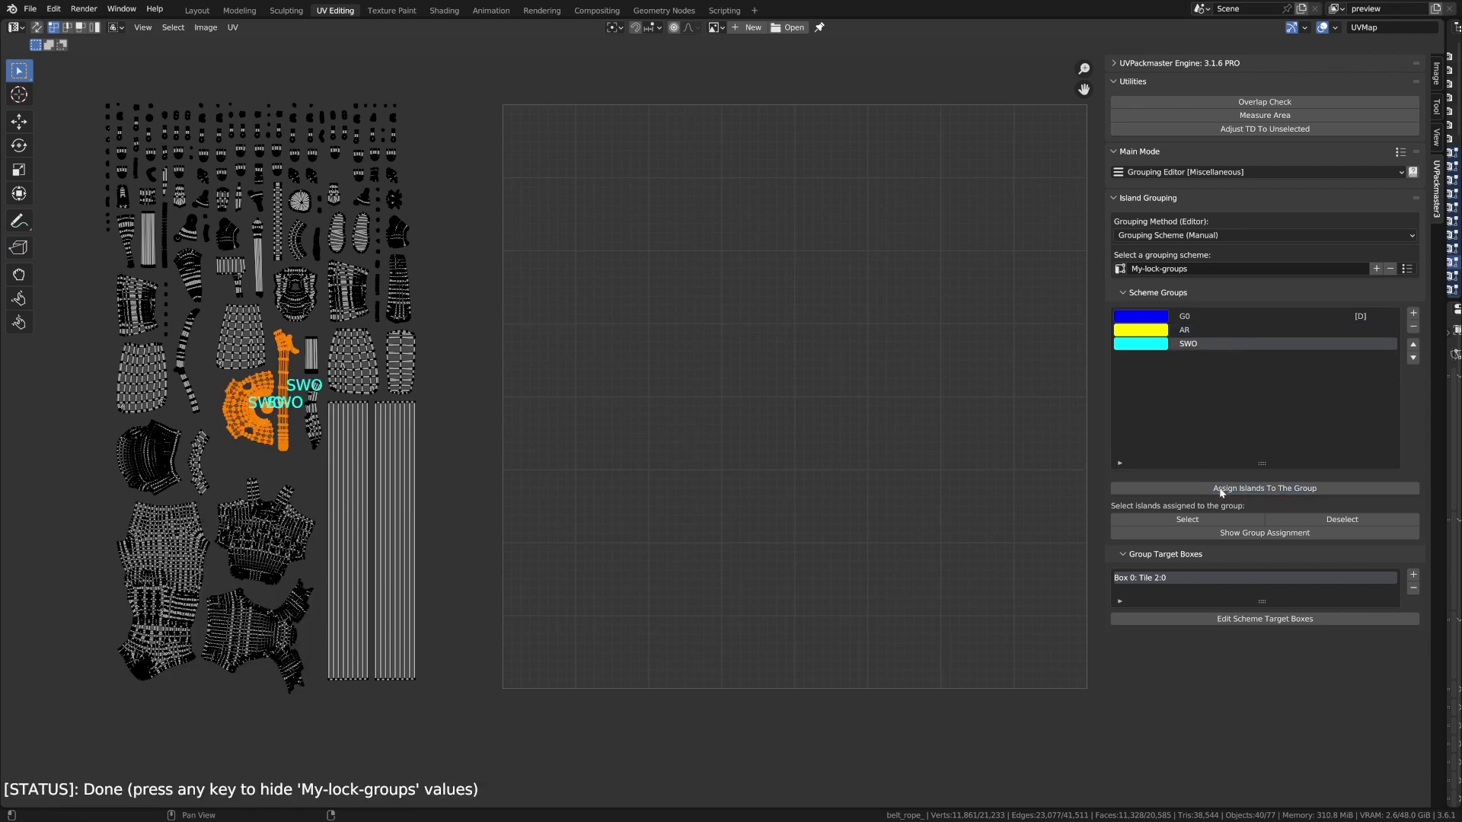
Step: Select all islands and show their My-lock-groups labels: AR, SWO and G0
{"action": "key", "text": "a"}
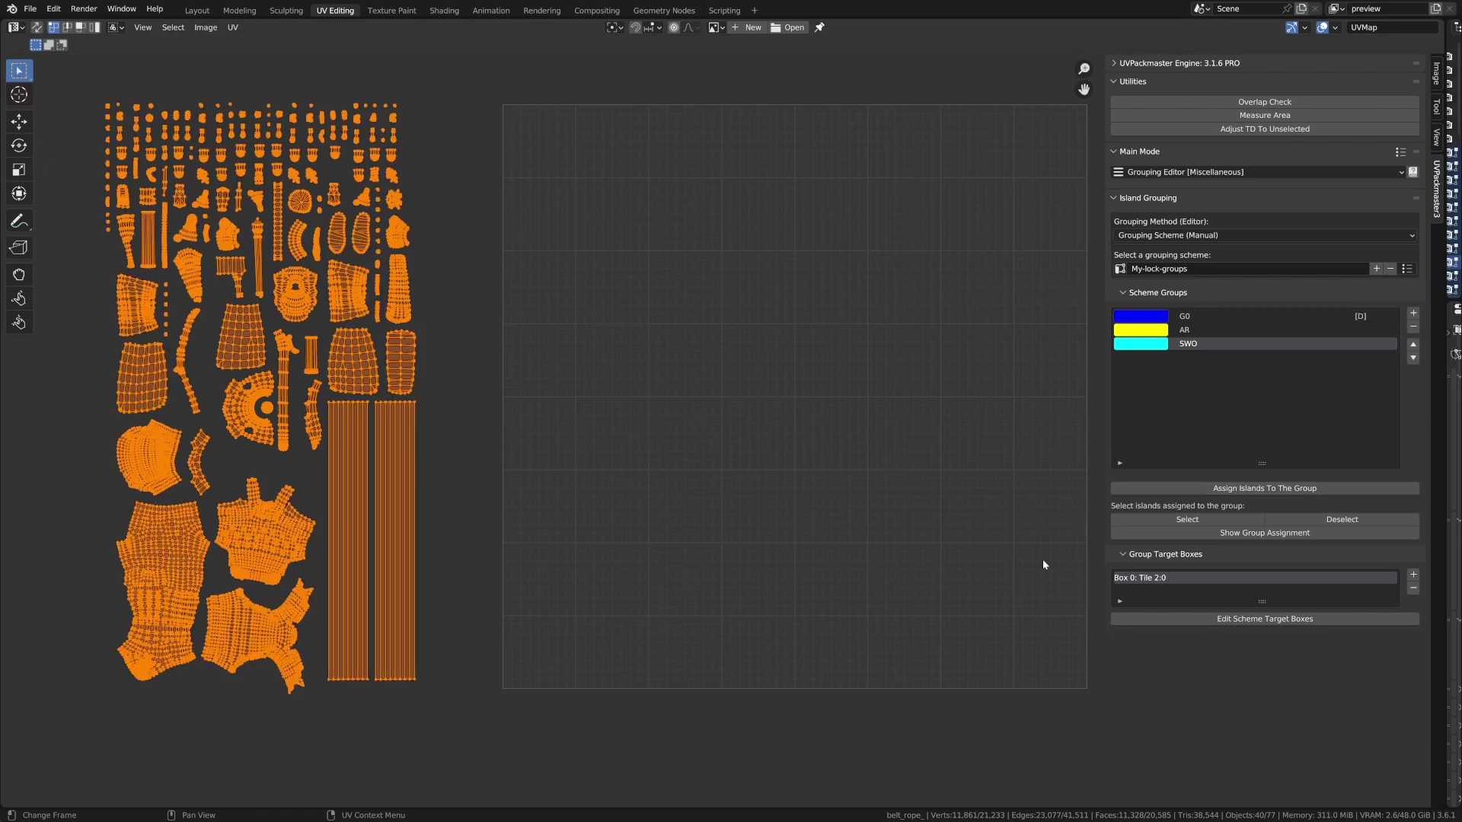
{"action": "left_click", "coordinate": [1267, 533]}
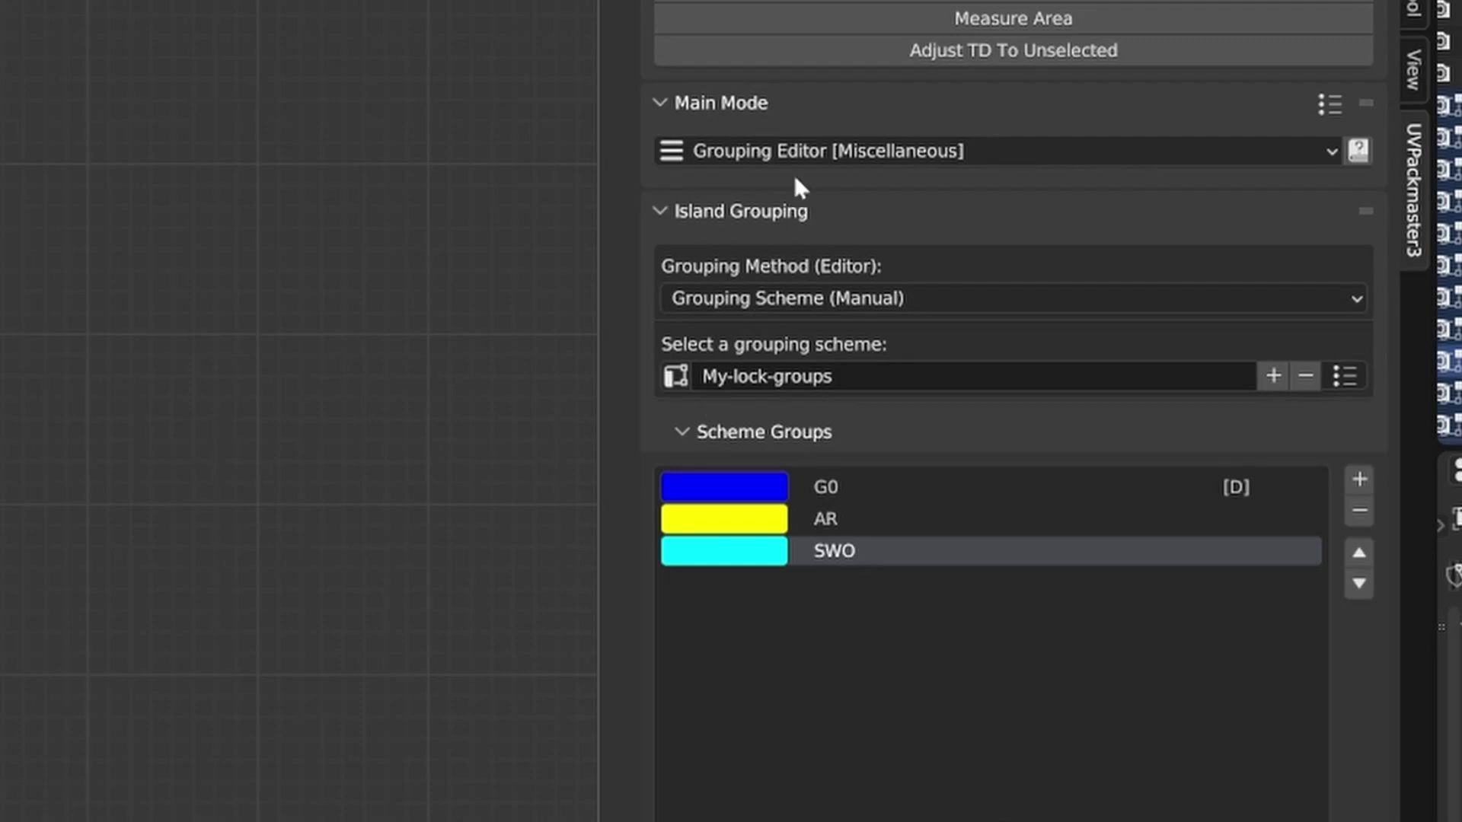
Step: Switch Main Mode to Single Tile and pack, keeping lock groups from the My-lock-groups scheme
{"action": "left_click", "coordinate": [763, 152]}
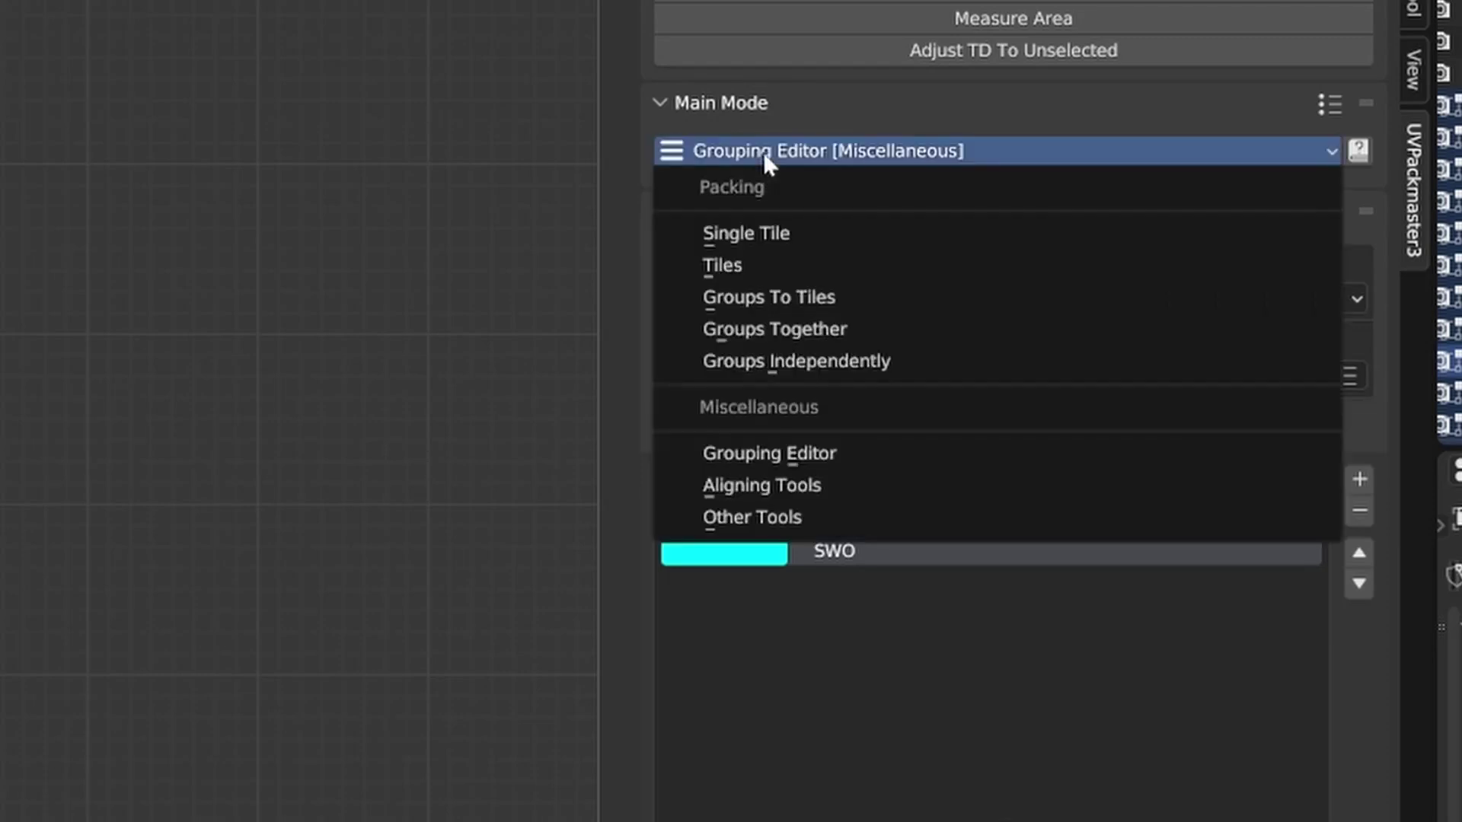
{"action": "left_click", "coordinate": [786, 236]}
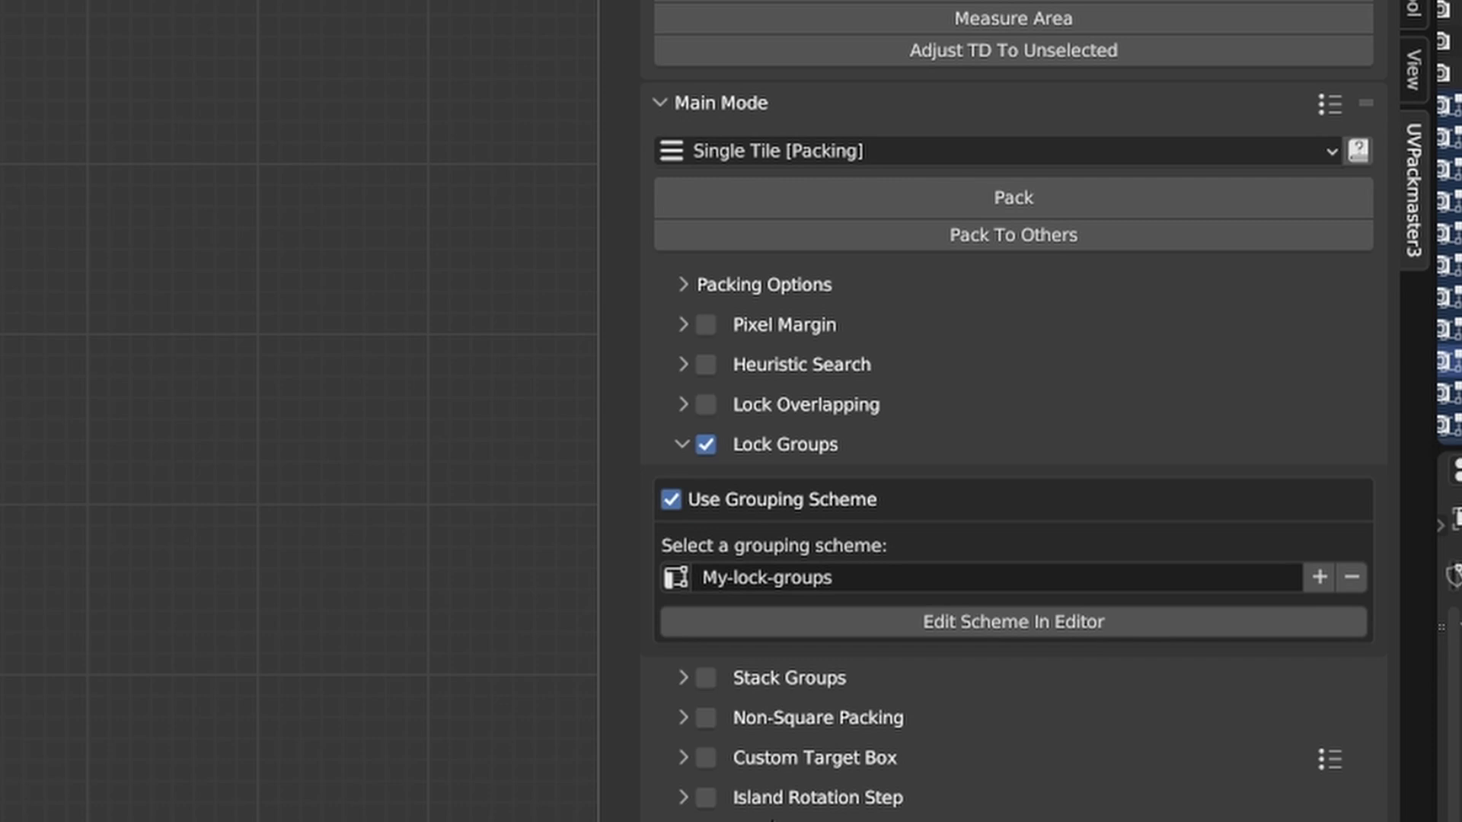
{"action": "left_click", "coordinate": [924, 200]}
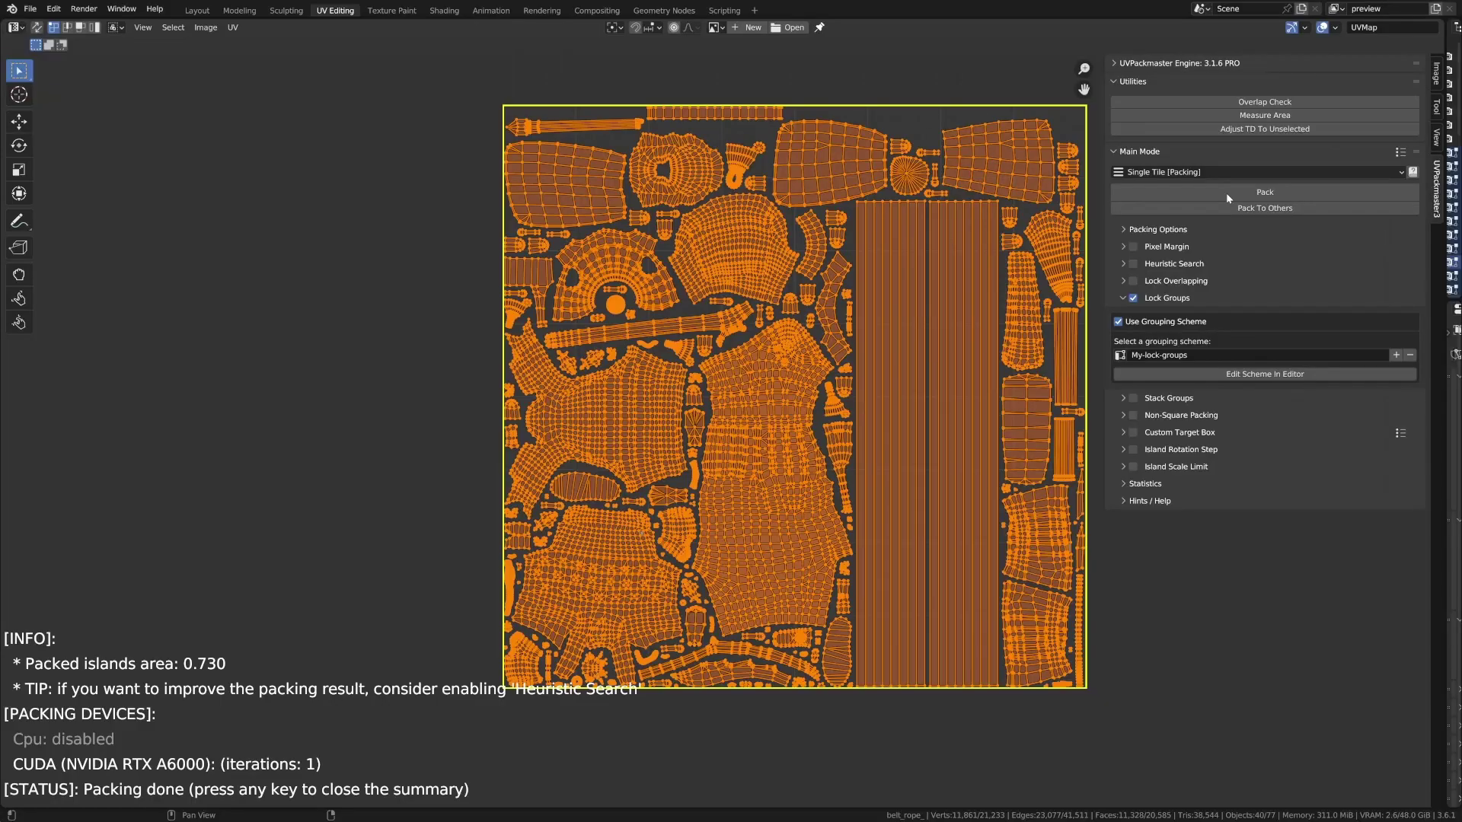
Step: Clear the packing summary and selection, then select the three large AR body islands with L
{"action": "key", "text": "Escape"}
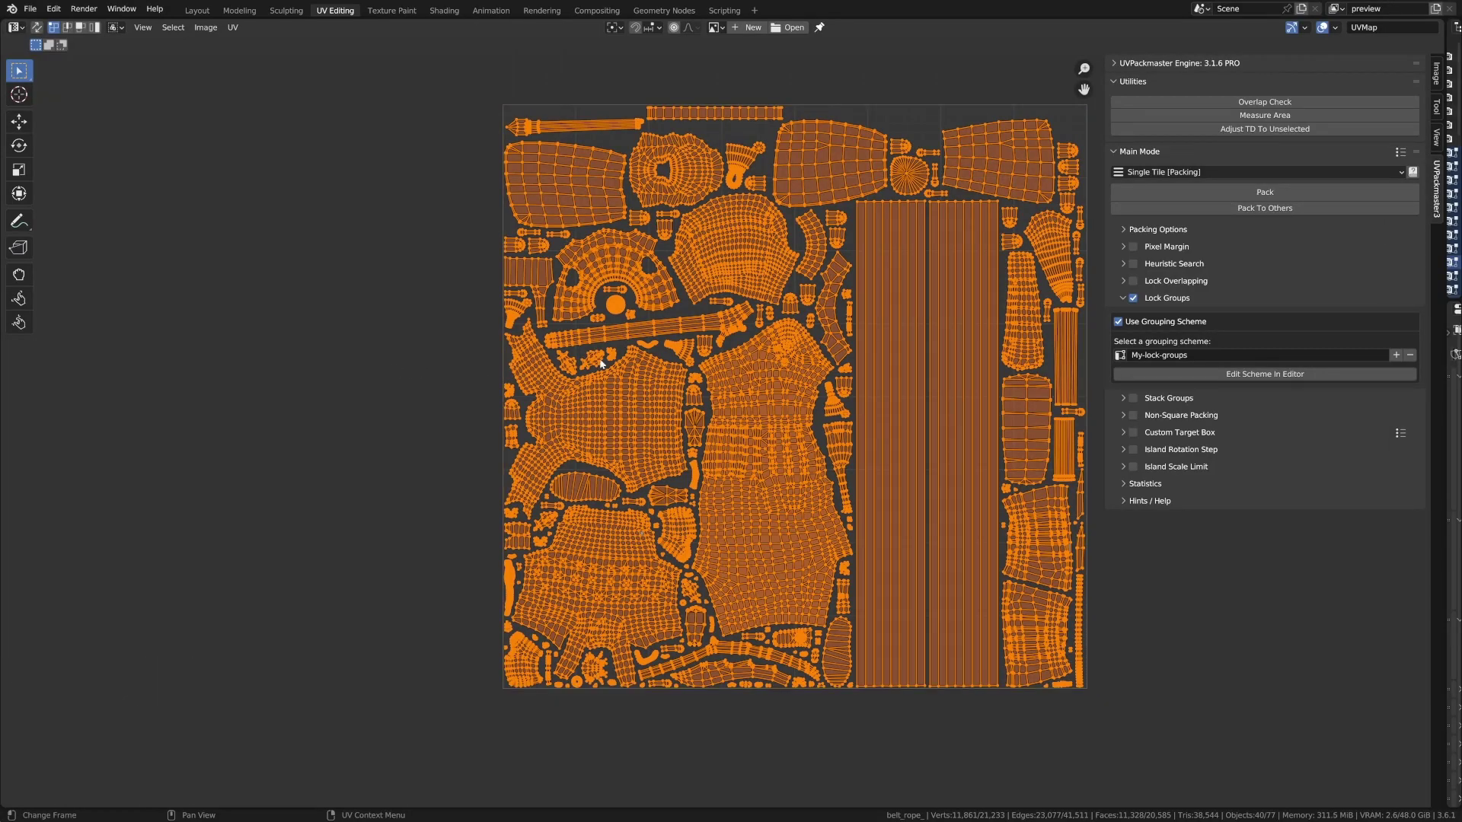
{"action": "left_click", "coordinate": [440, 442]}
{"action": "key", "text": "l"}
{"action": "key", "text": "l"}
{"action": "key", "text": "l"}
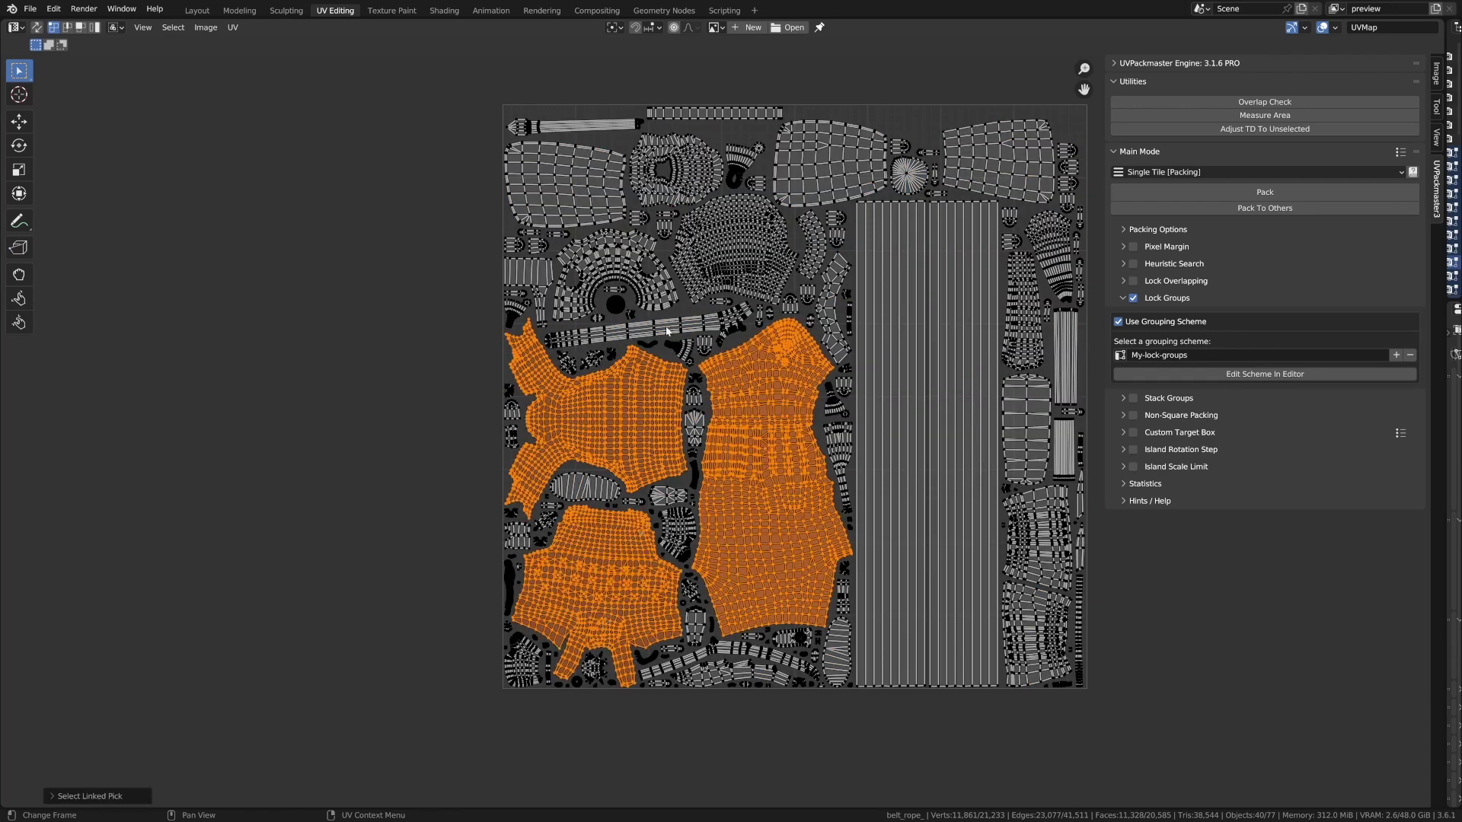
{"action": "key", "text": "l"}
{"action": "key", "text": "l"}
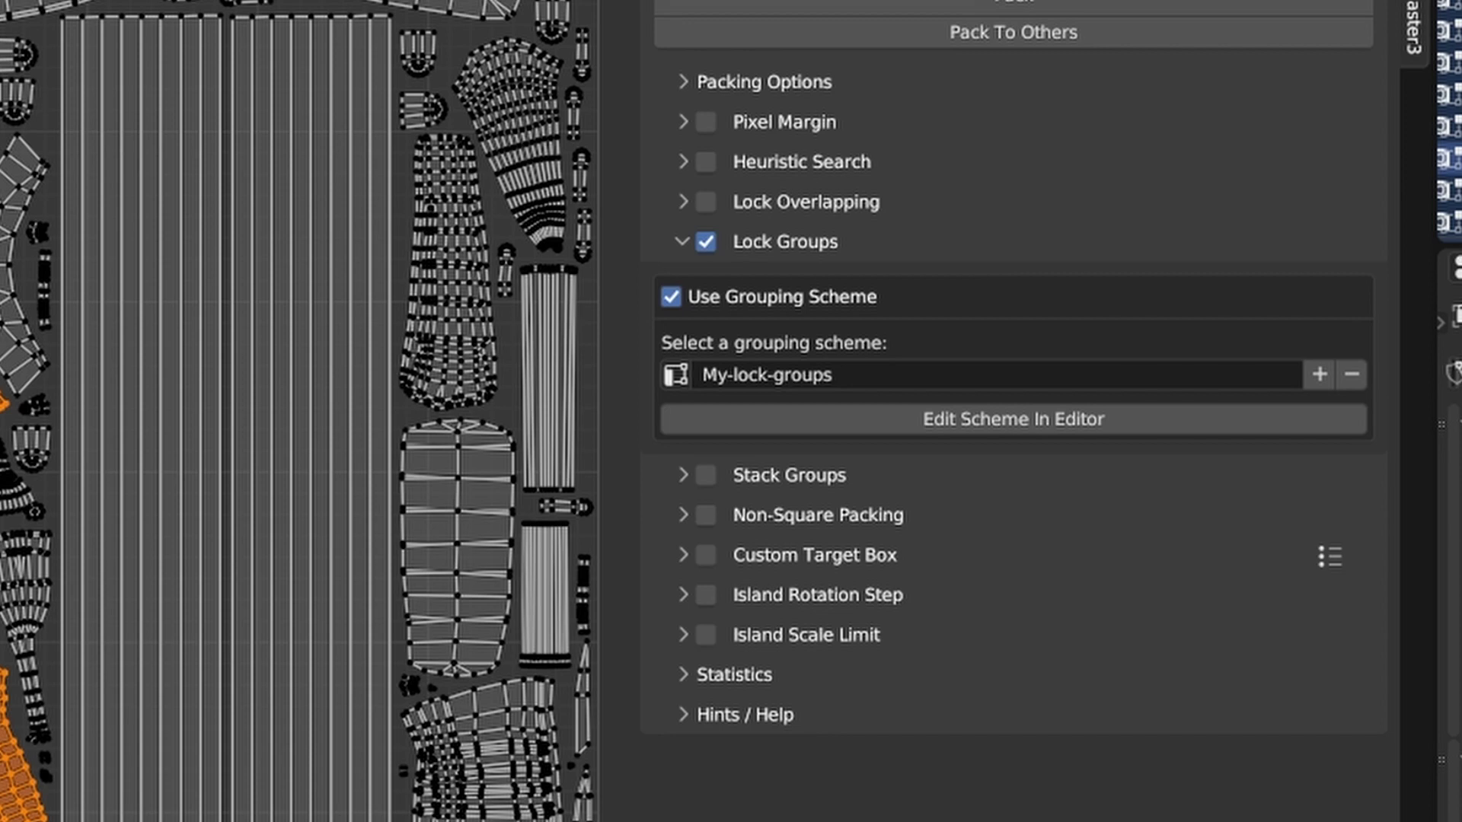
Step: Add a new grouping scheme and name it Other-locaol-groups
{"action": "left_click", "coordinate": [1320, 374]}
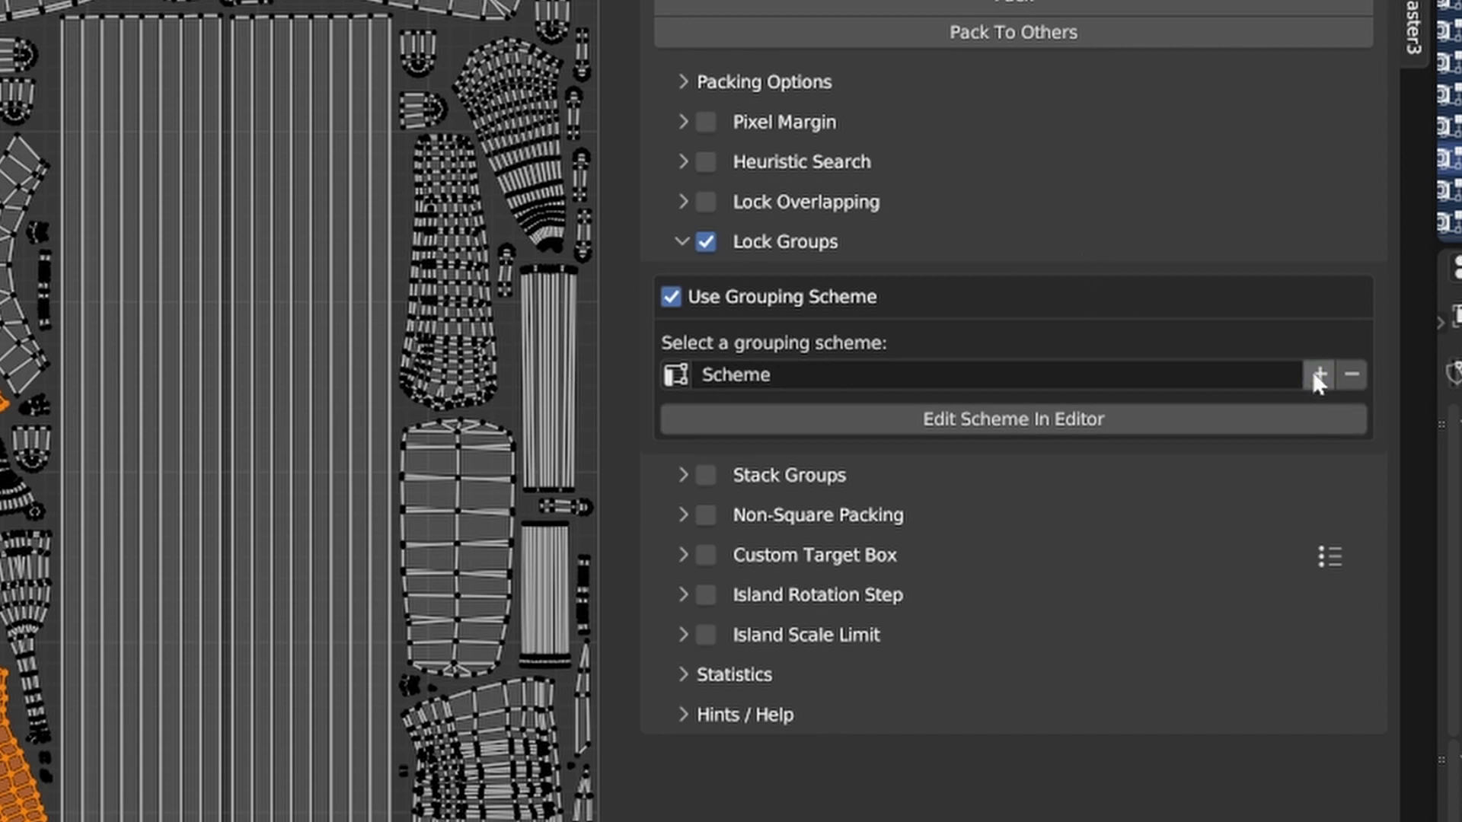
{"action": "double_click", "coordinate": [854, 374]}
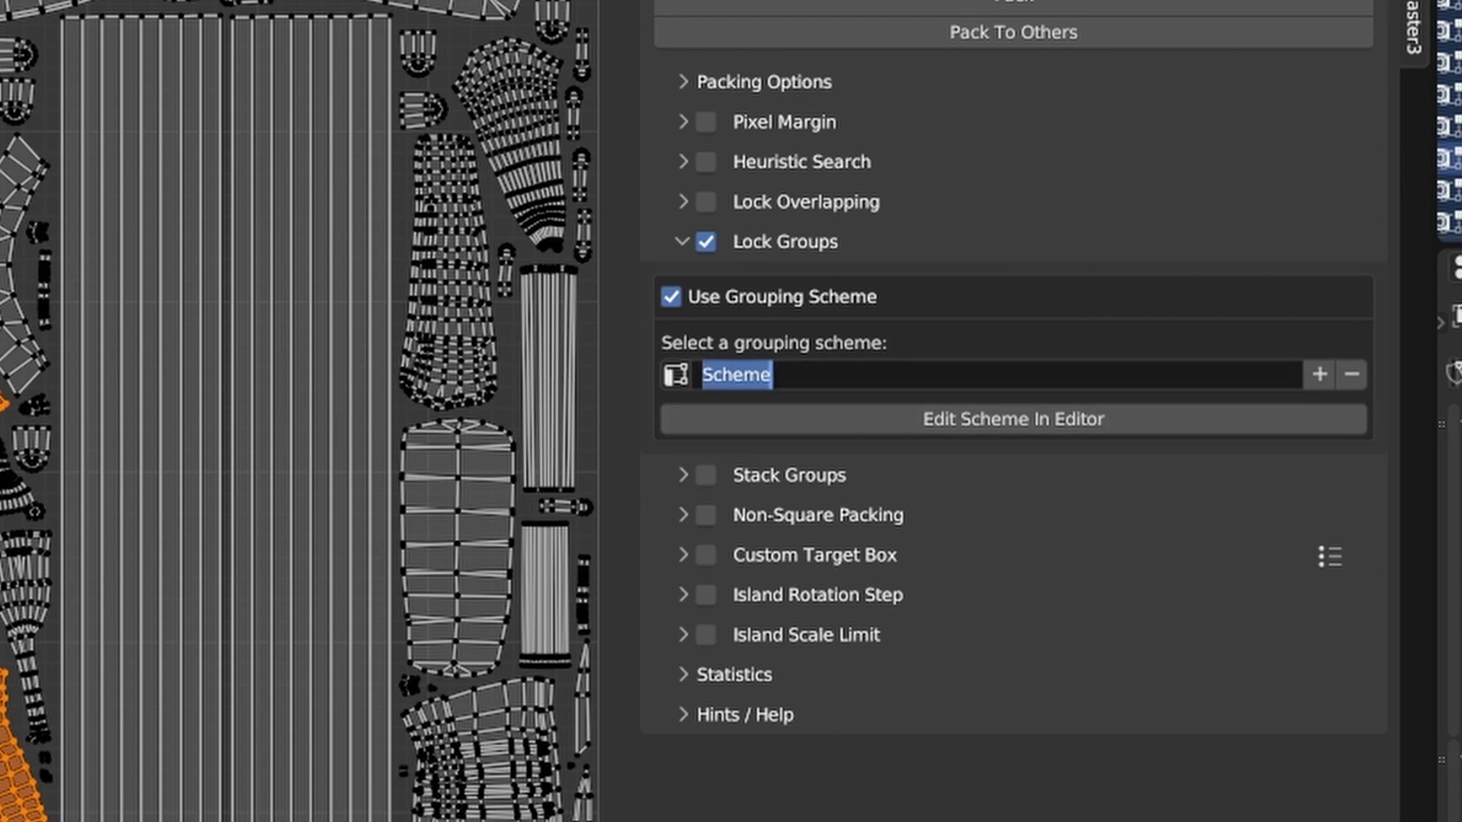
{"action": "type", "text": "Other0-"}
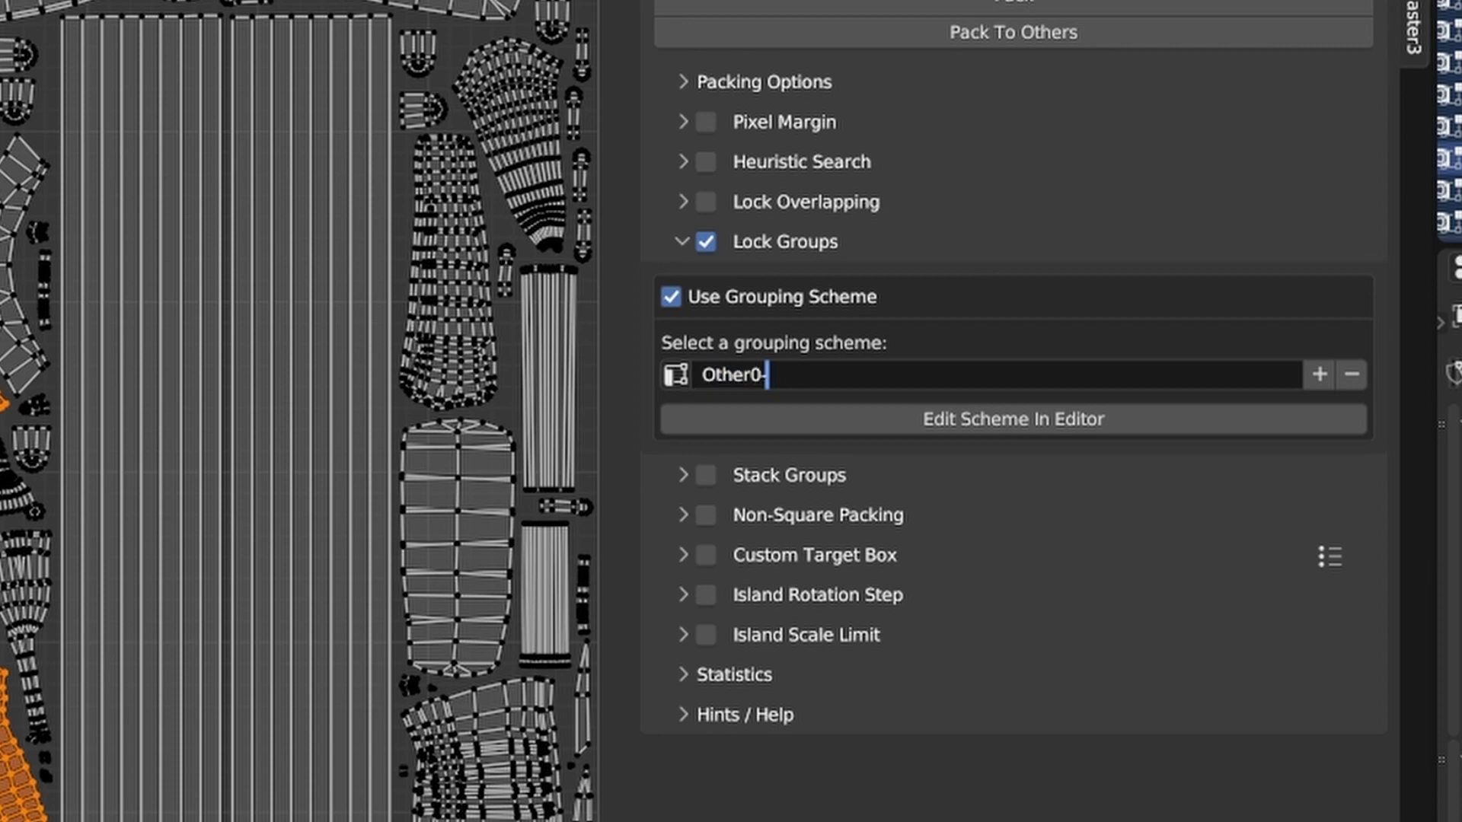
{"action": "key", "text": "BackSpace"}
{"action": "key", "text": "BackSpace"}
{"action": "type", "text": "-locaol-groups"}
{"action": "key", "text": "Return"}
Step: Keep Other-locaol-groups active in the scheme list and open it in the Island Grouping editor
{"action": "left_click", "coordinate": [676, 375]}
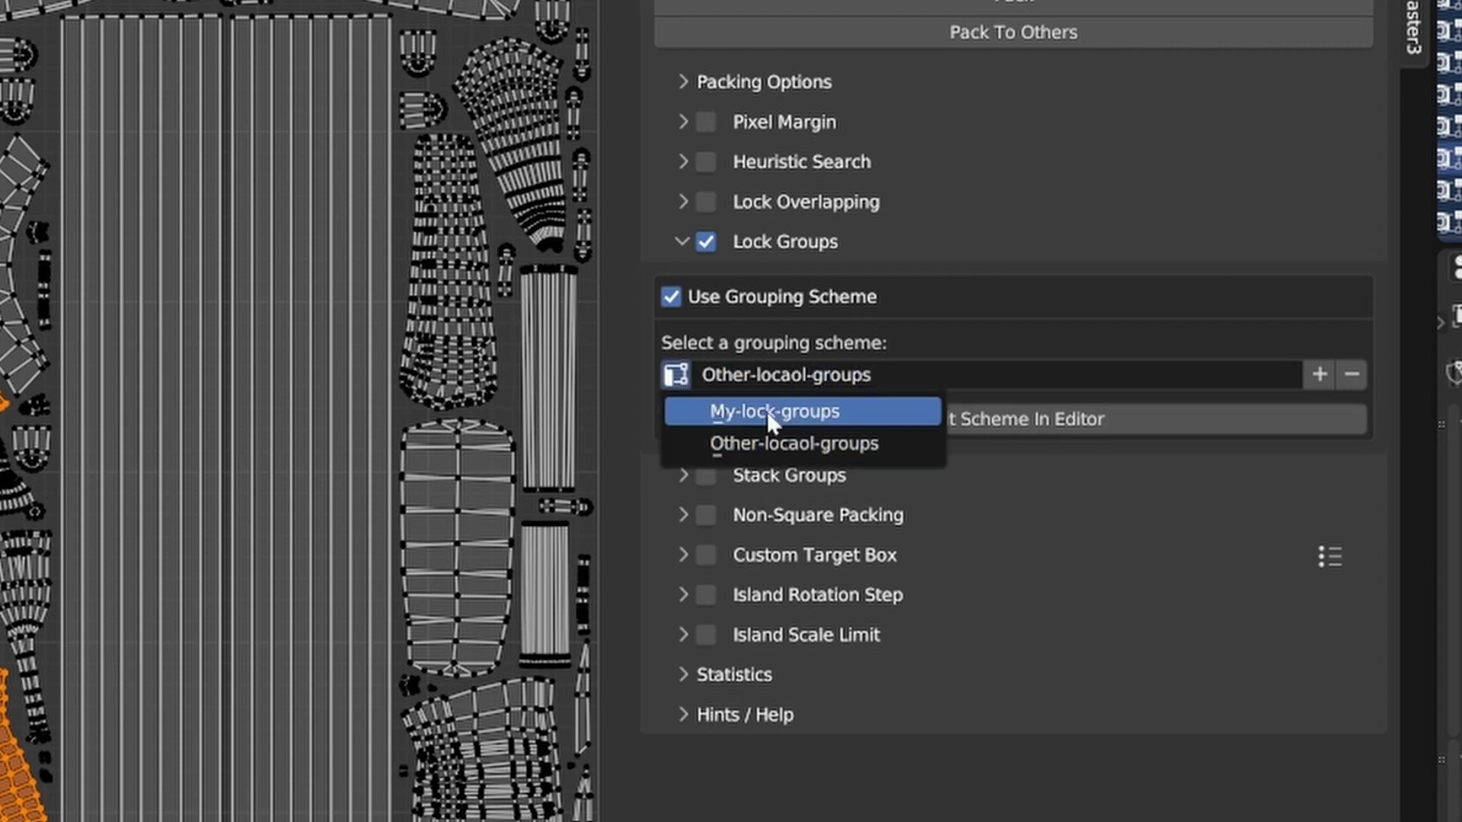
{"action": "left_click", "coordinate": [676, 374]}
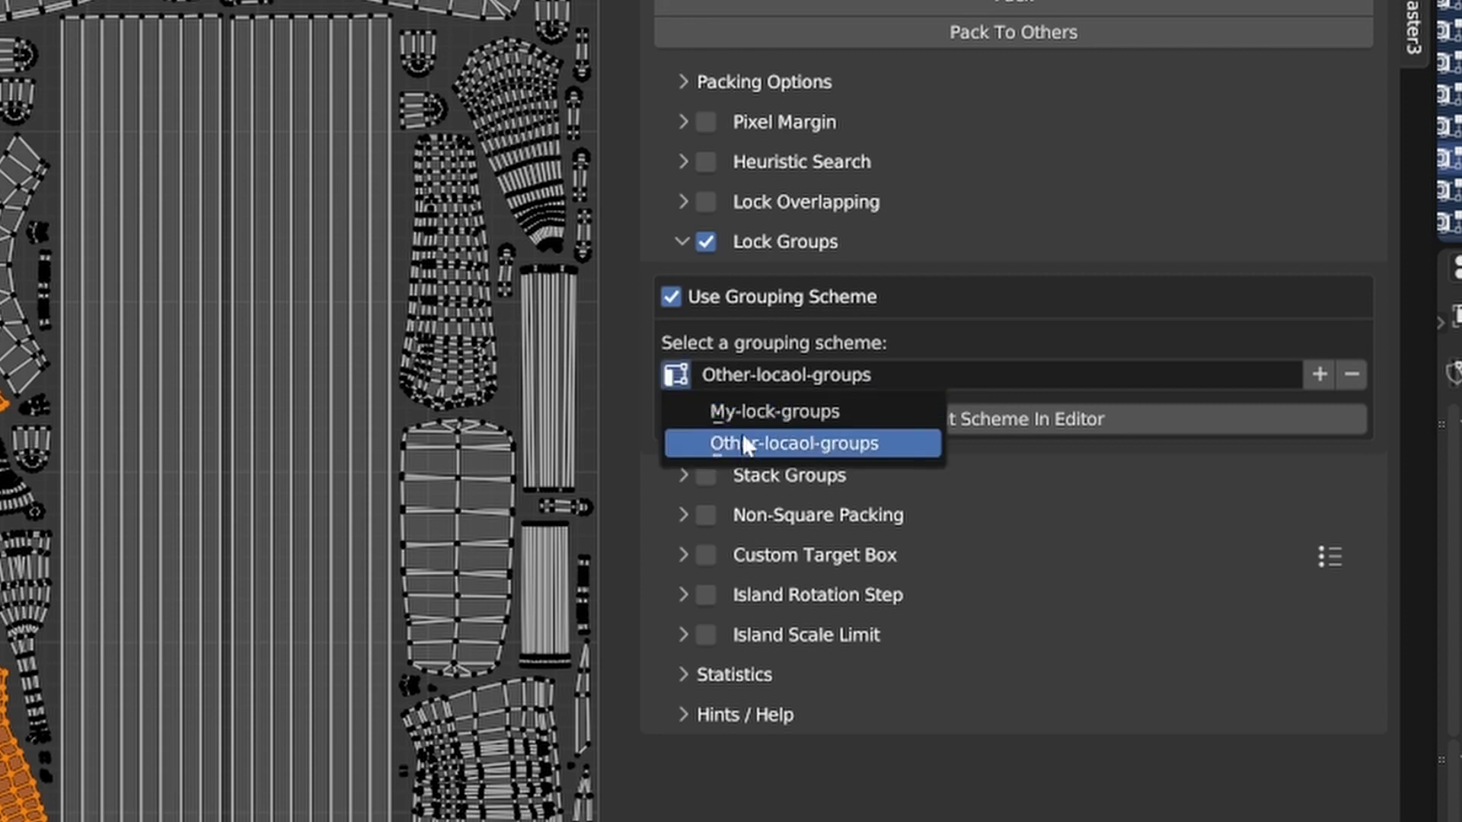
{"action": "left_click", "coordinate": [649, 446]}
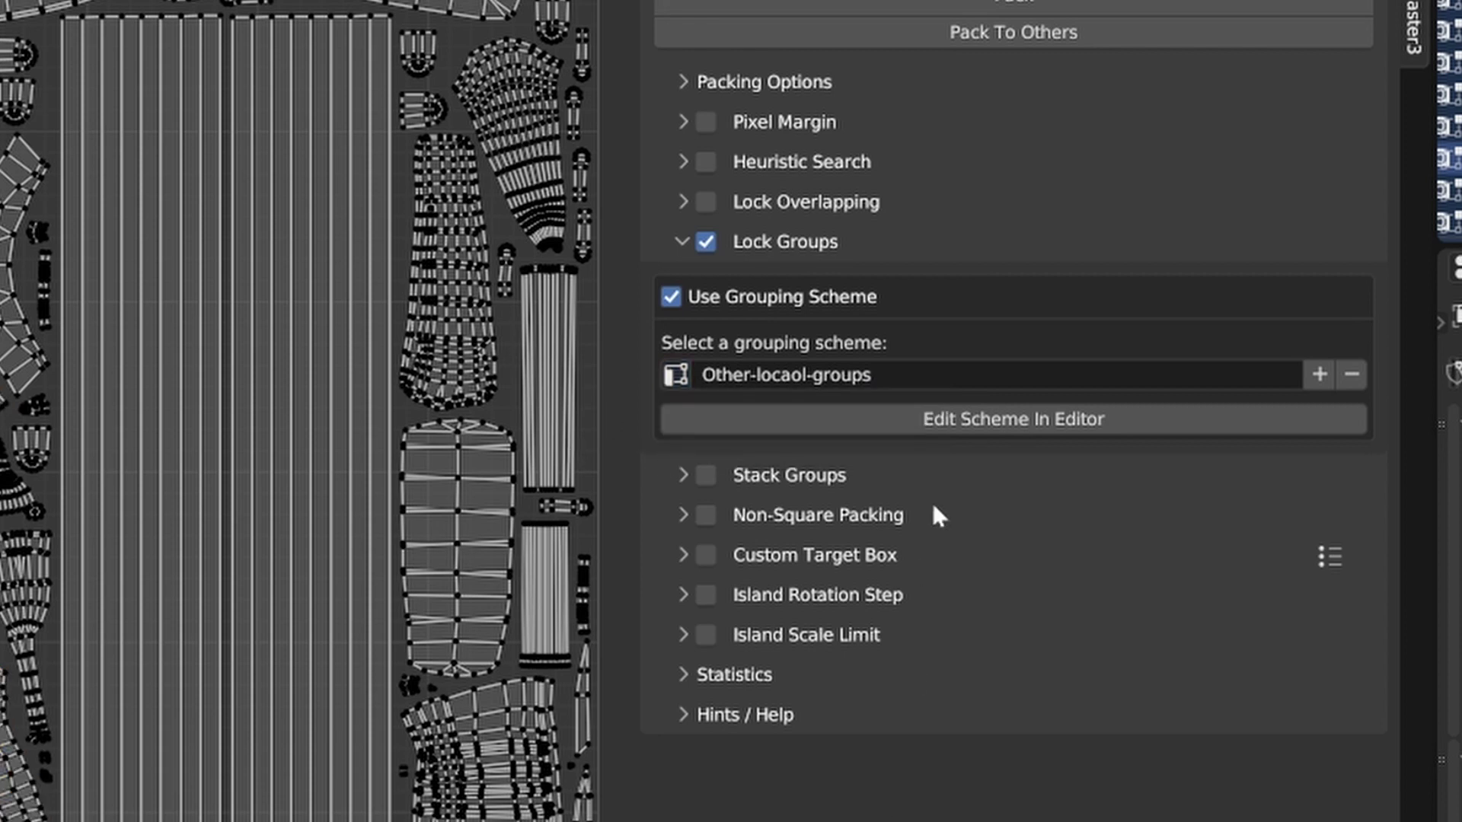
{"action": "left_click", "coordinate": [935, 421]}
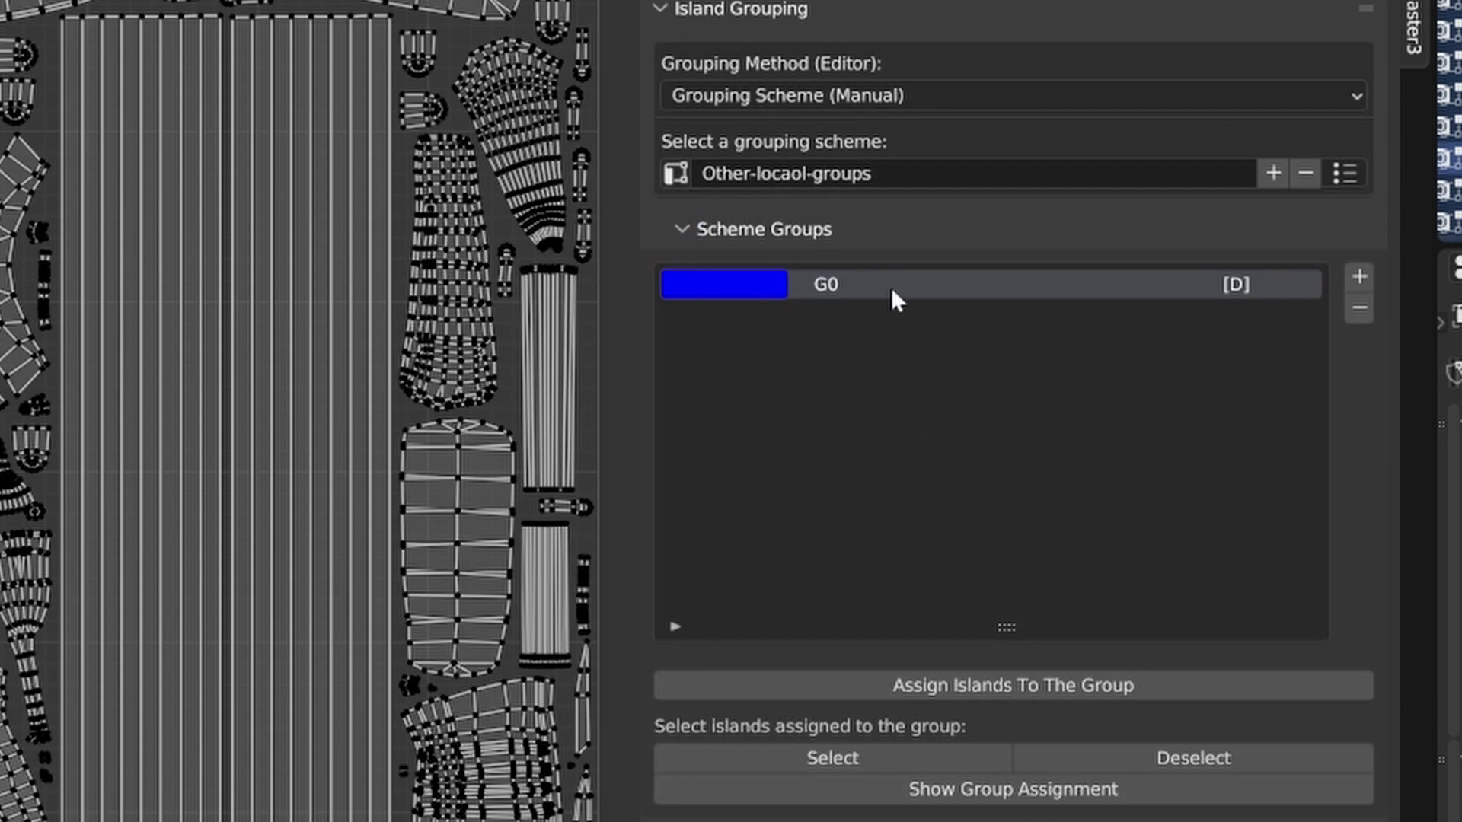